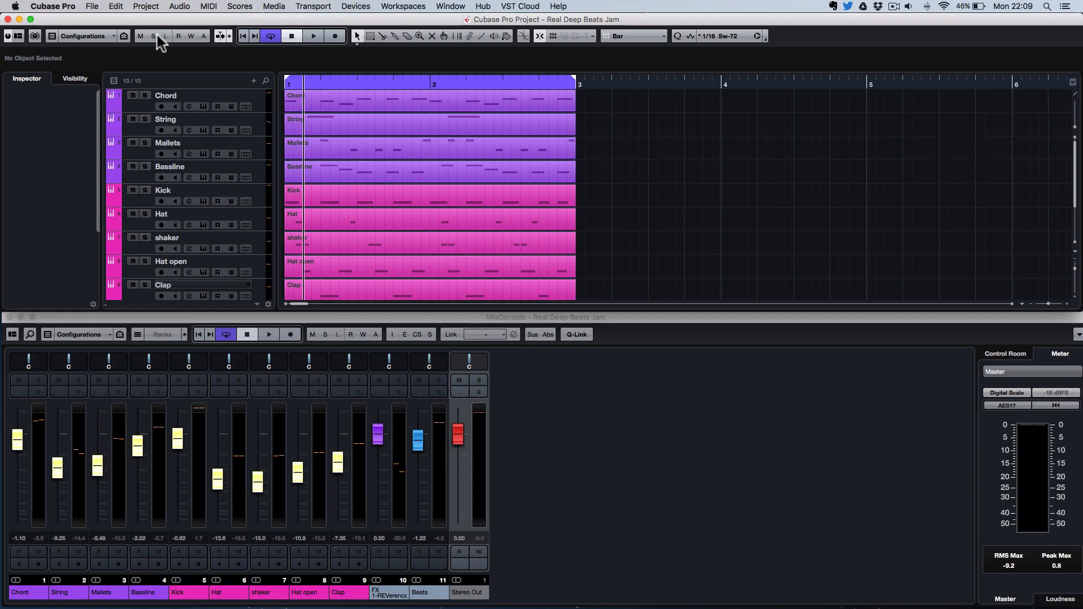
# Play the loop and audition the Chord and String tracks solo, one after the other, checking each track's instrument program.
pyautogui.press('space')
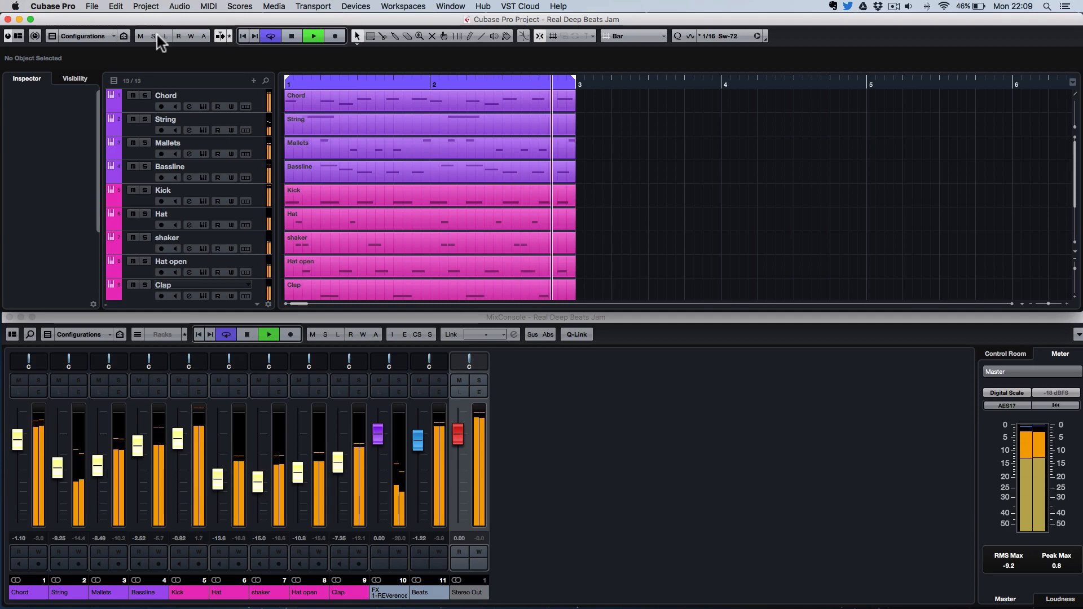
pyautogui.click(145, 95)
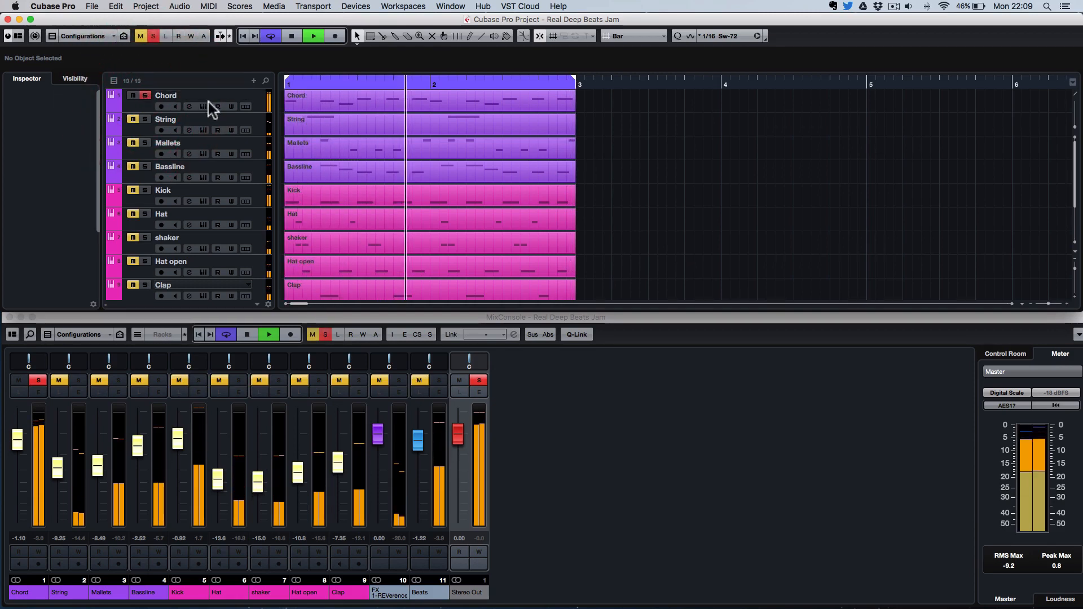
pyautogui.click(256, 94)
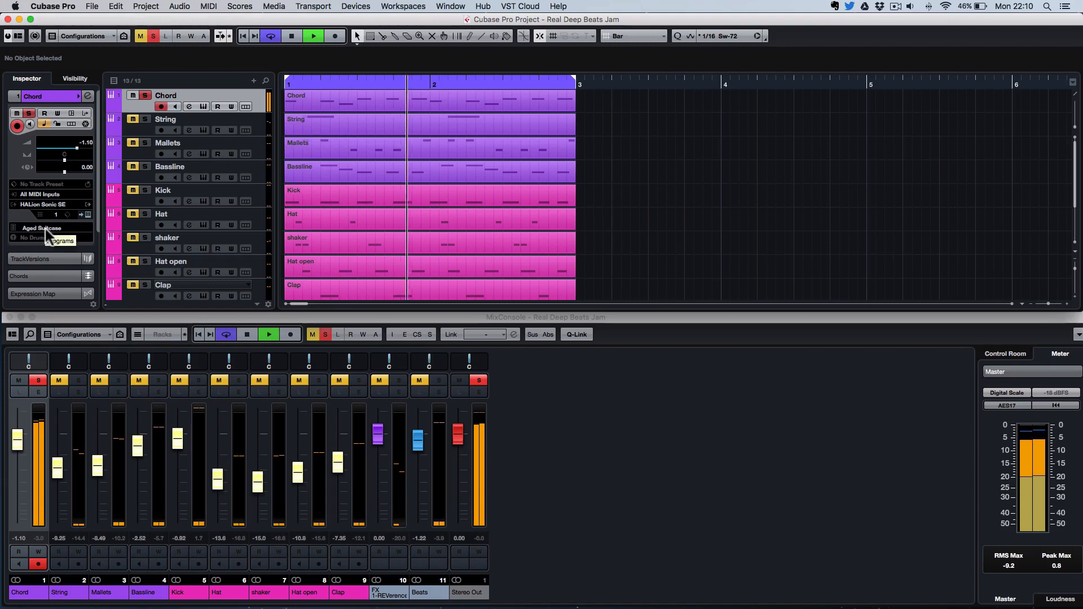
pyautogui.click(145, 119)
pyautogui.click(145, 95)
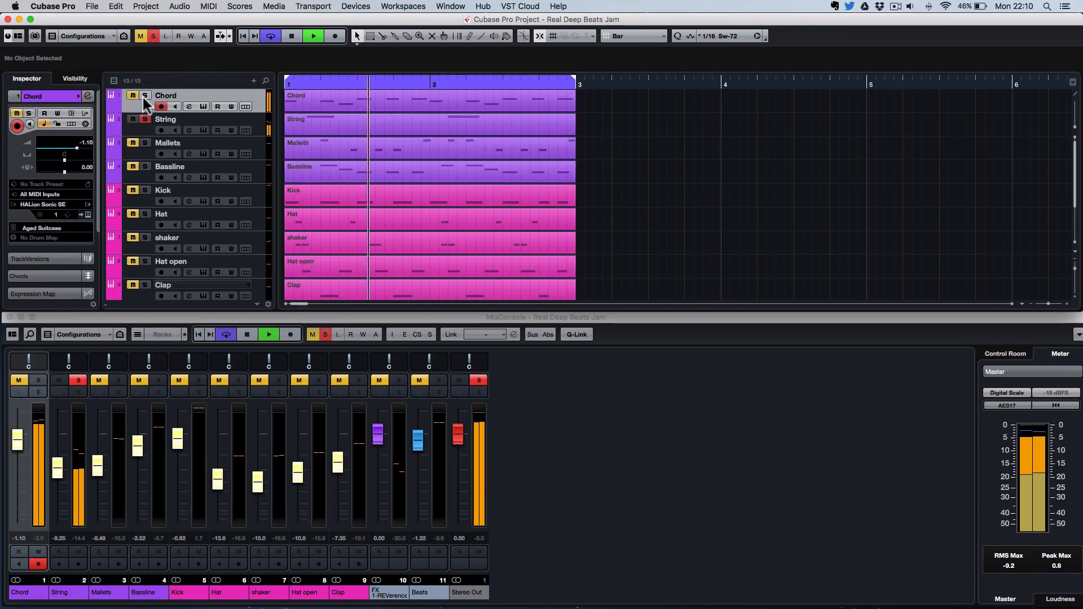
pyautogui.click(266, 125)
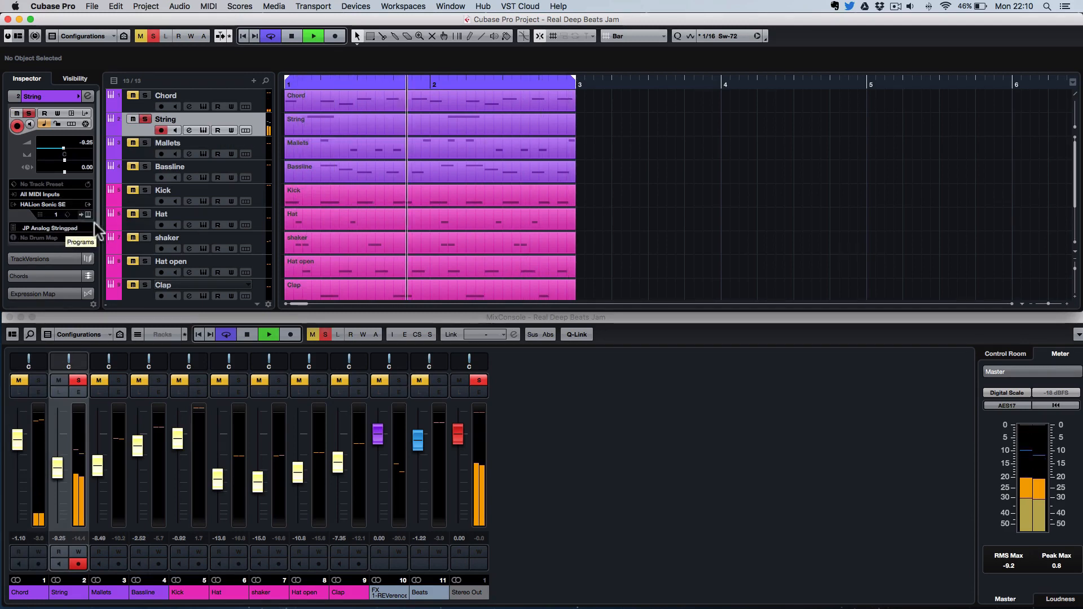
# Audition the Mallets and Bassline tracks solo, one after the other, checking the instrument assigned to each.
pyautogui.click(145, 119)
pyautogui.click(145, 143)
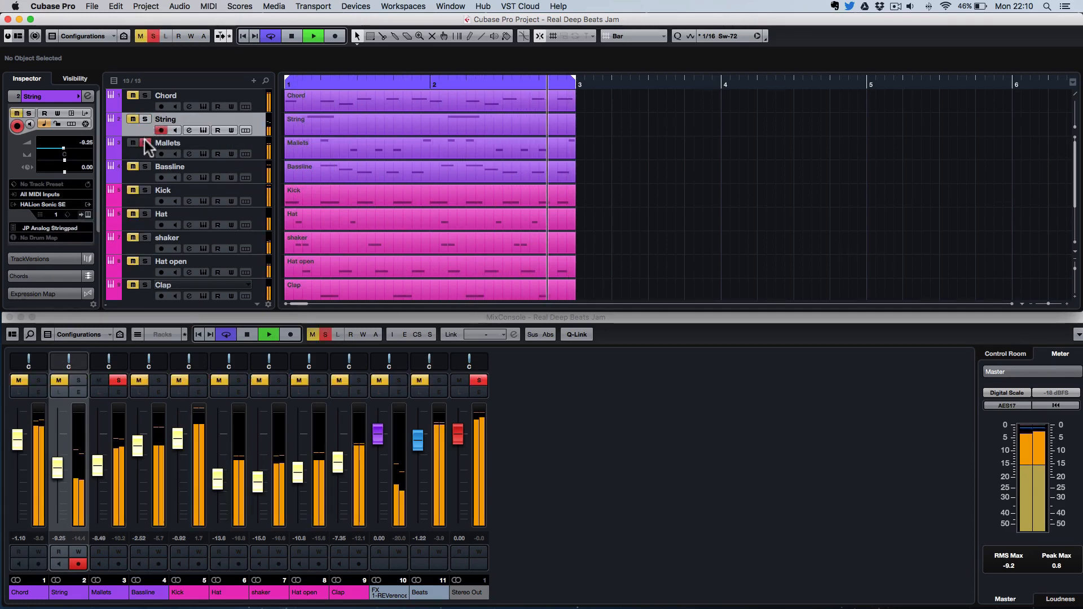
pyautogui.click(258, 149)
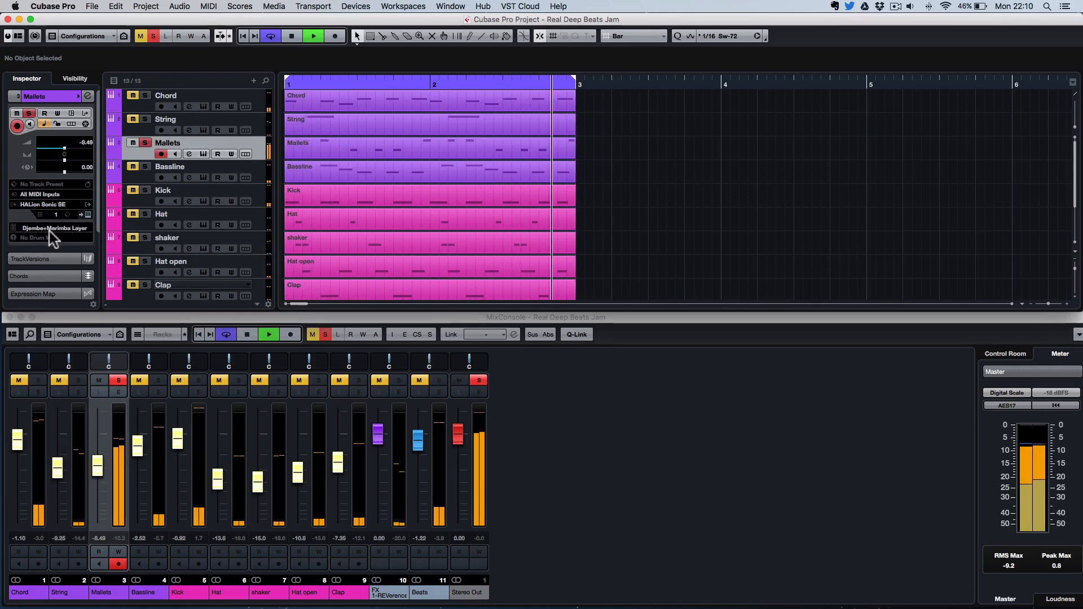
pyautogui.click(145, 166)
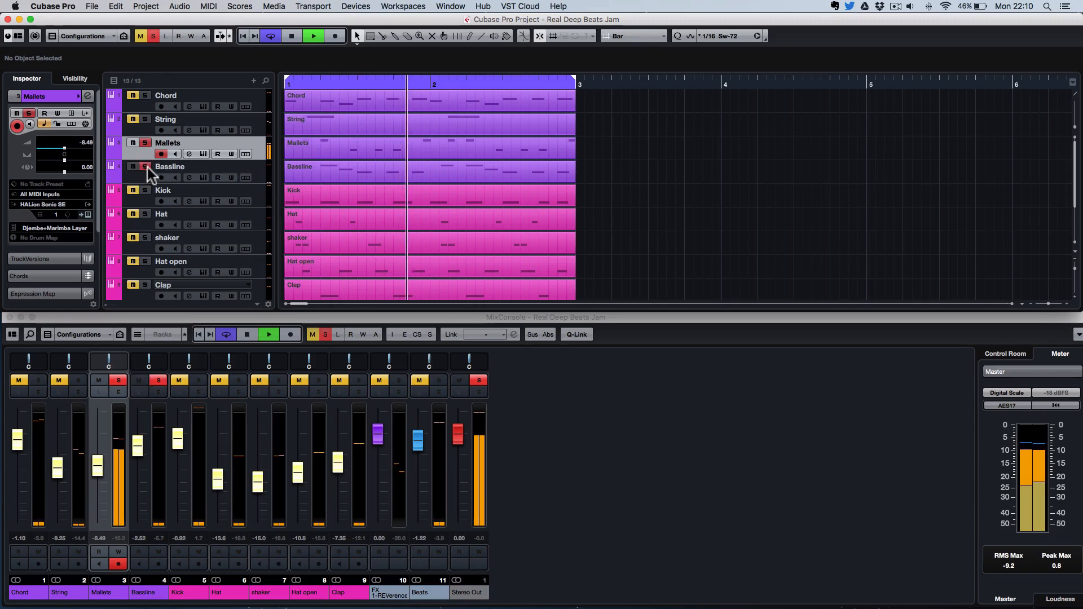
pyautogui.click(145, 143)
pyautogui.click(260, 168)
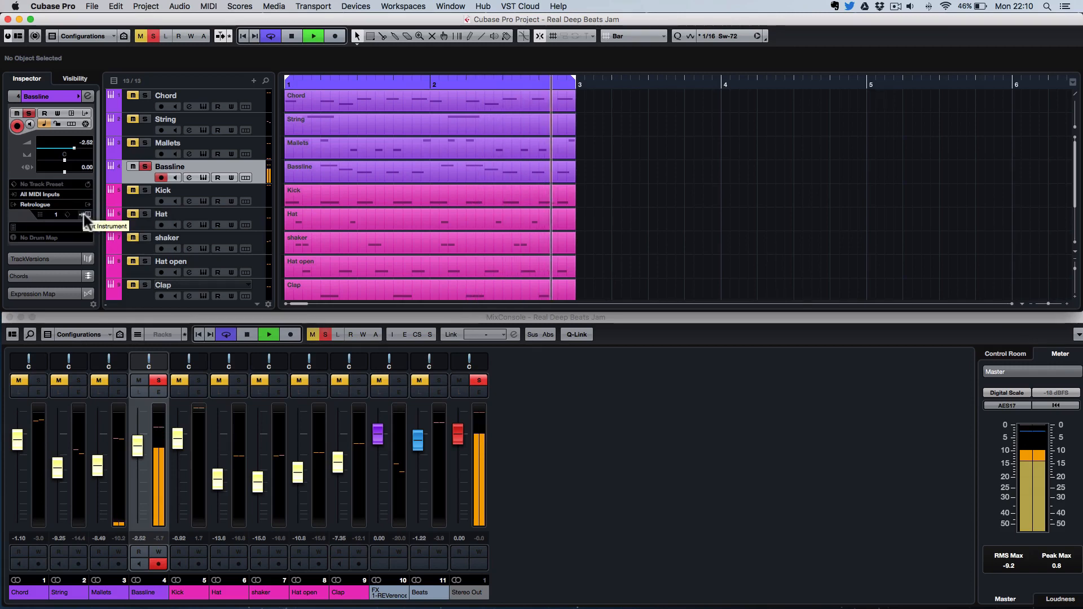
# Open the Bassline's Retrologue instrument, compare the sound with its Resonator off and on, and end the solo audition.
pyautogui.click(85, 214)
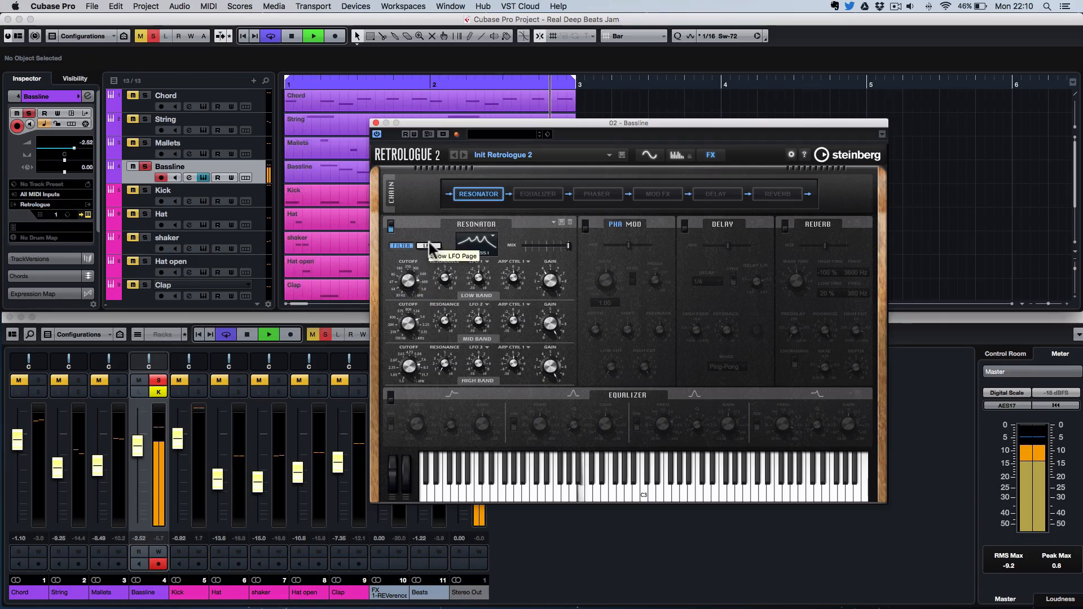
pyautogui.click(391, 227)
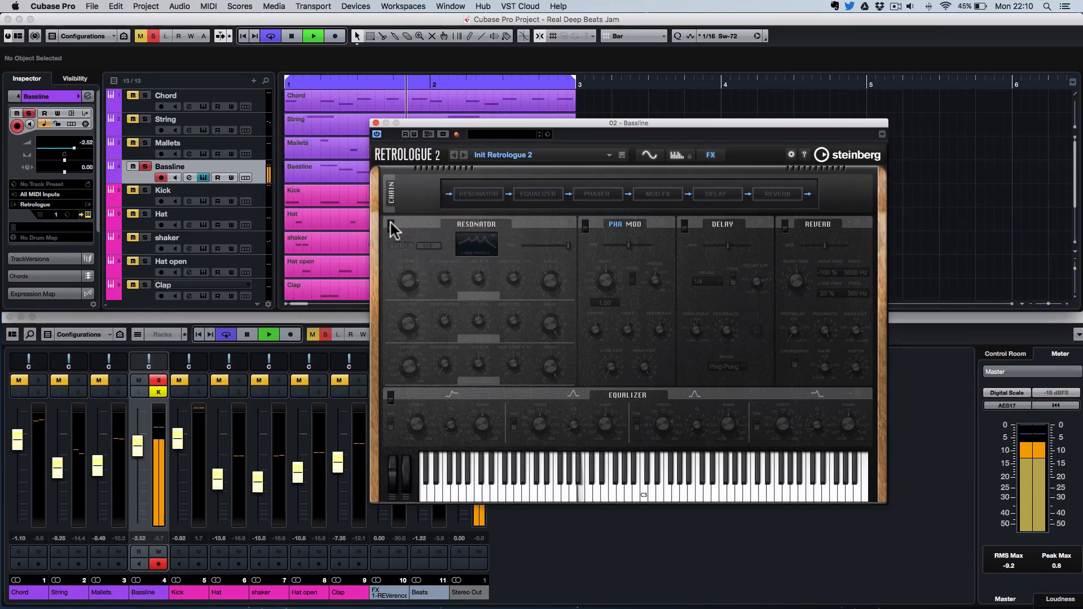
pyautogui.click(391, 224)
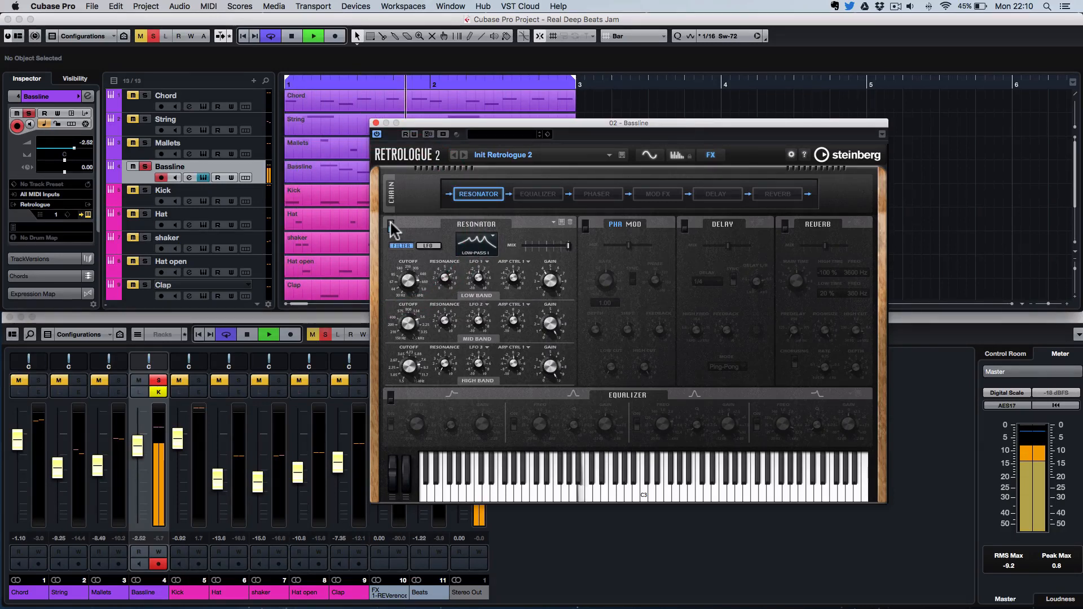
pyautogui.click(376, 123)
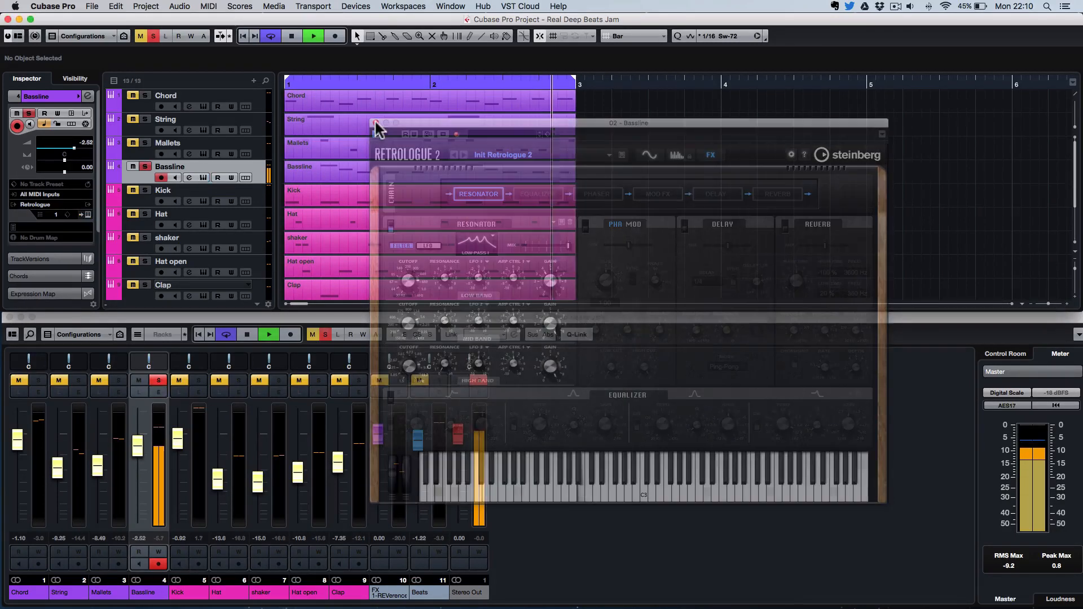
pyautogui.click(145, 166)
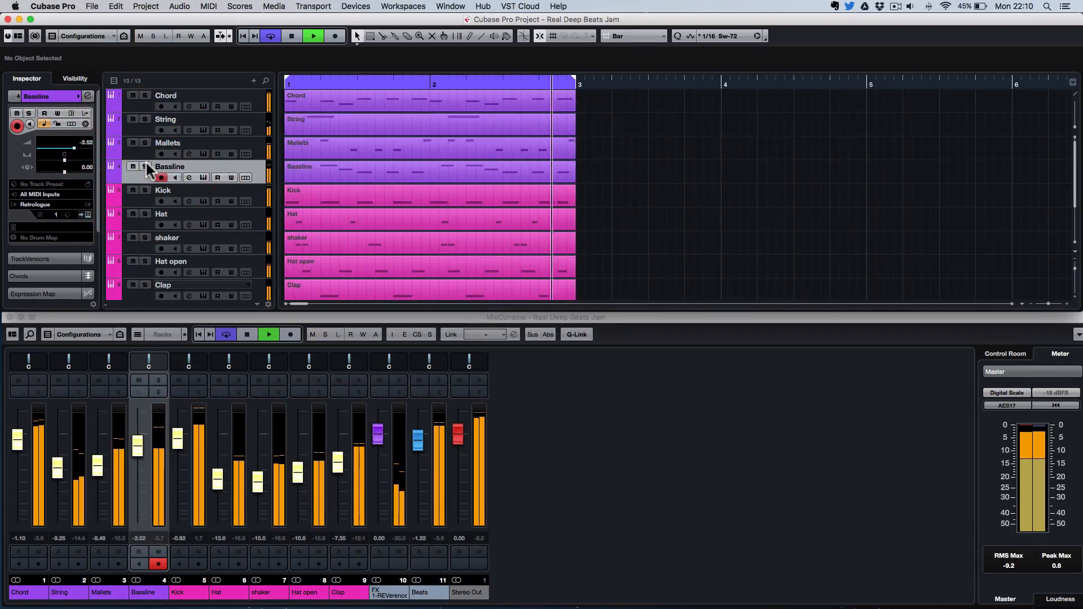
# Inspect the channel settings of the Beats group and the Kick track, including the Kick's Groove Agent SE instrument.
pyautogui.click(440, 391)
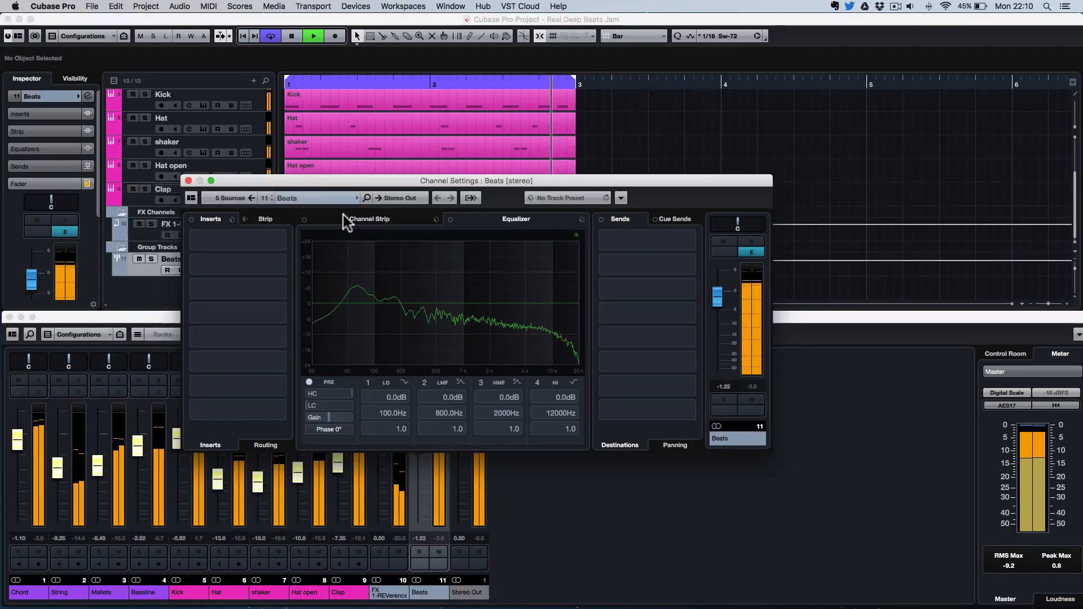
pyautogui.click(188, 180)
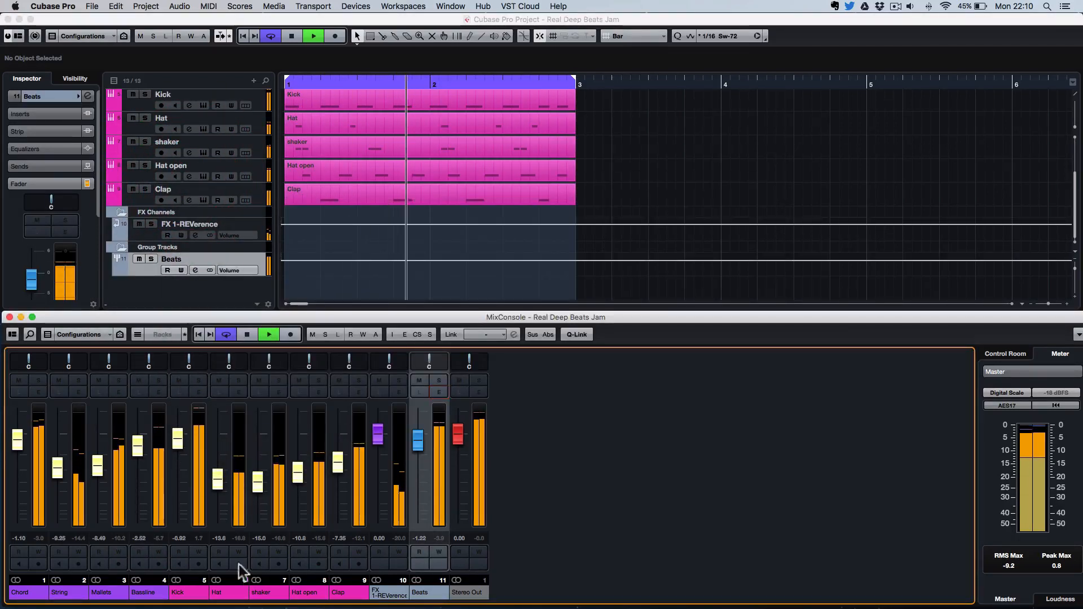
pyautogui.click(199, 393)
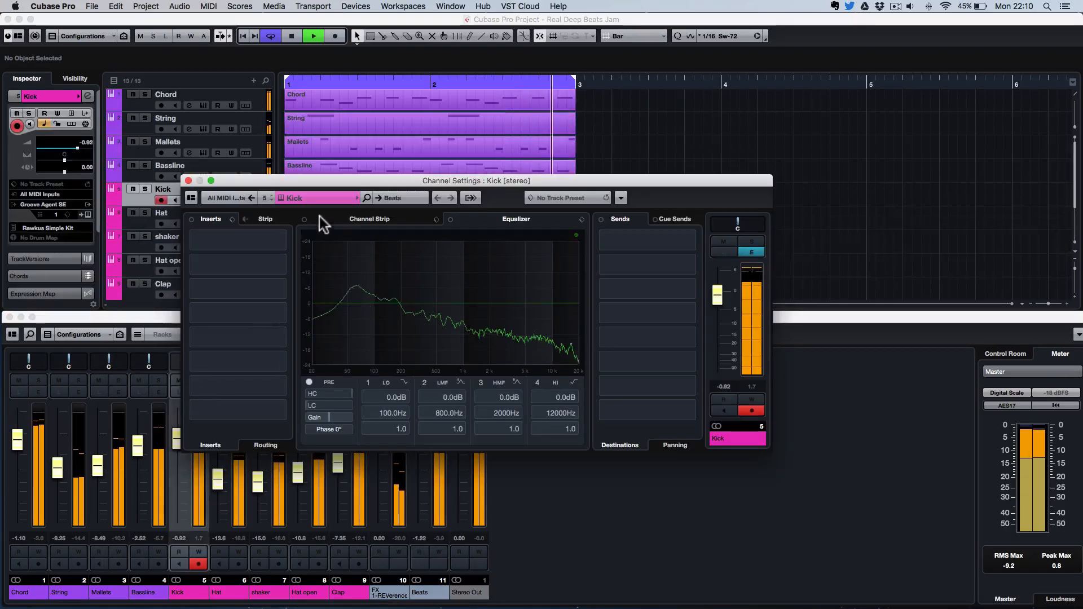
pyautogui.click(280, 197)
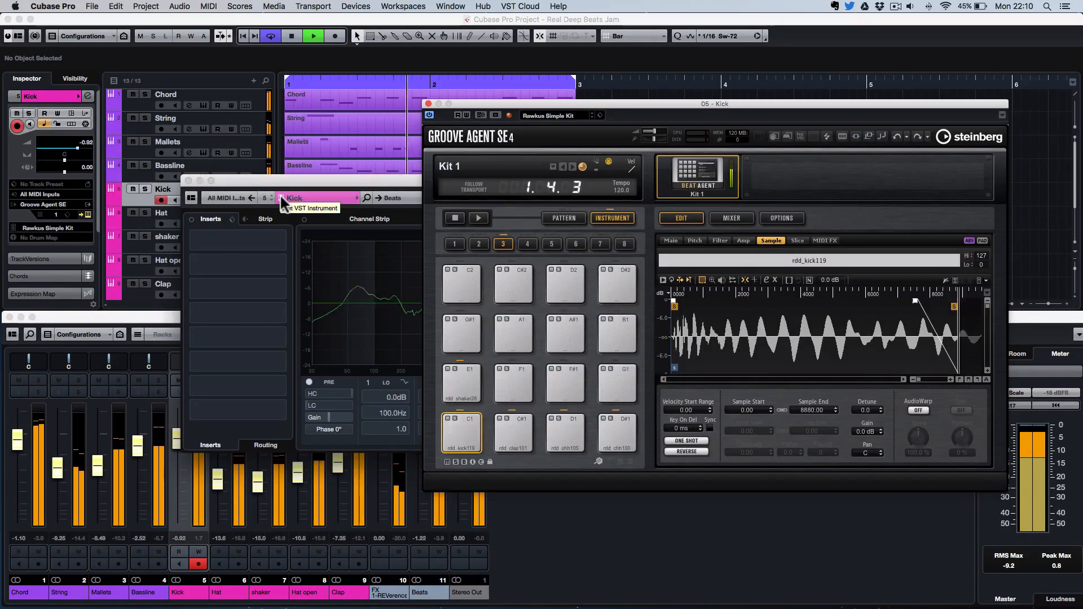
pyautogui.click(428, 104)
pyautogui.click(189, 180)
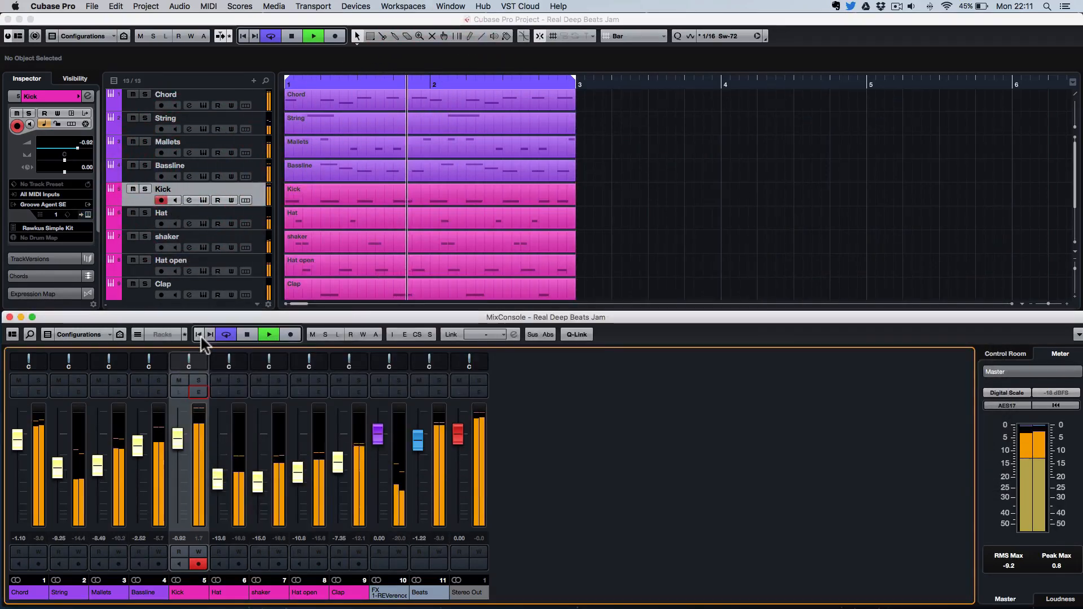
# Stop playback and return the playback position to the start of the project.
pyautogui.press('space')
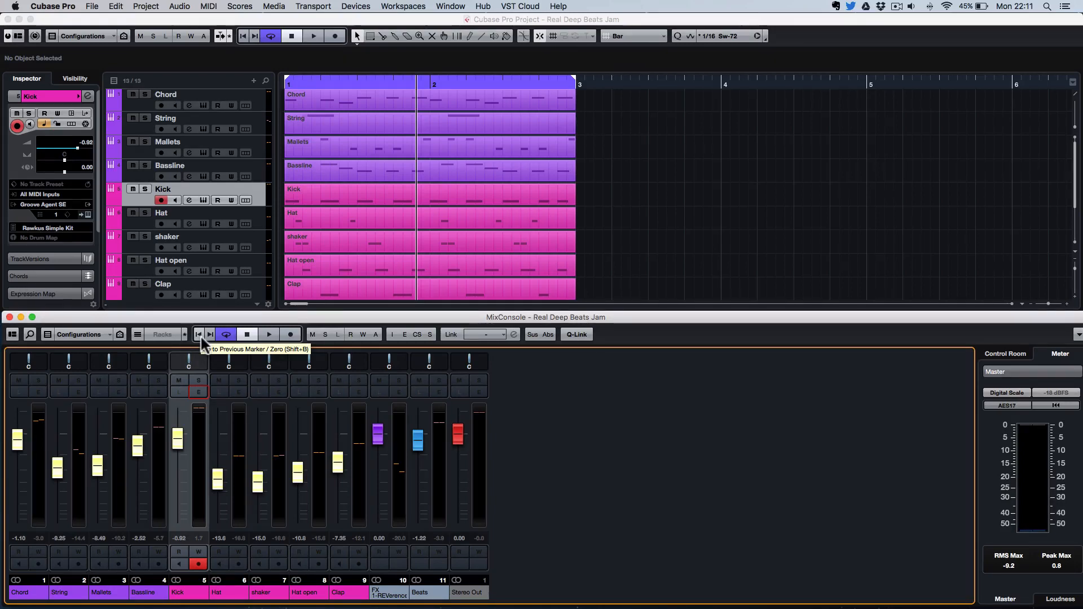
pyautogui.click(200, 336)
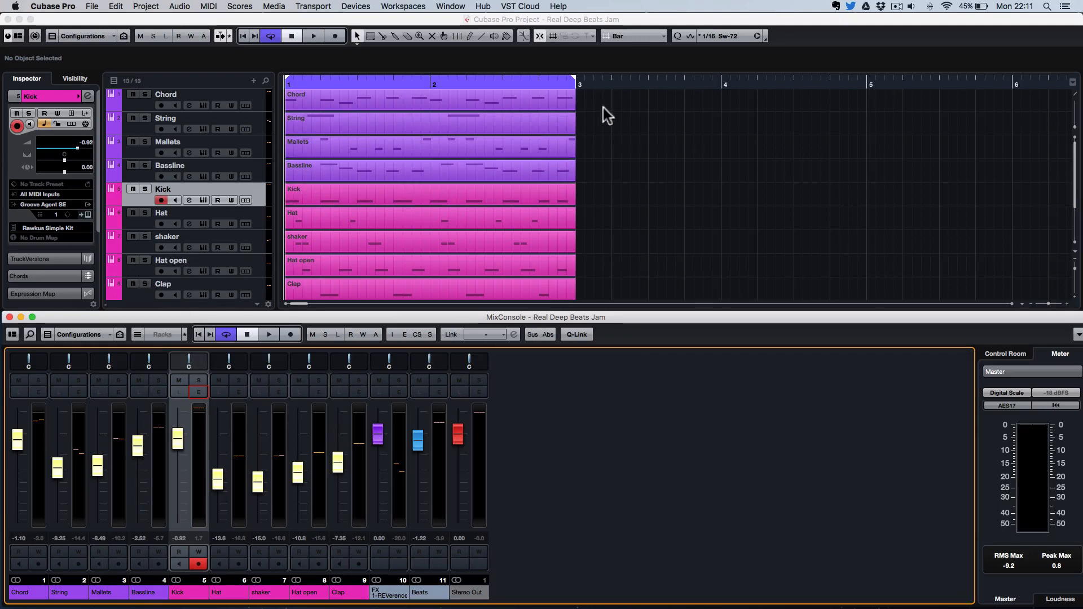
# Duplicate all the clips on every track and move the copies so they start at bar 6.
pyautogui.press('g')
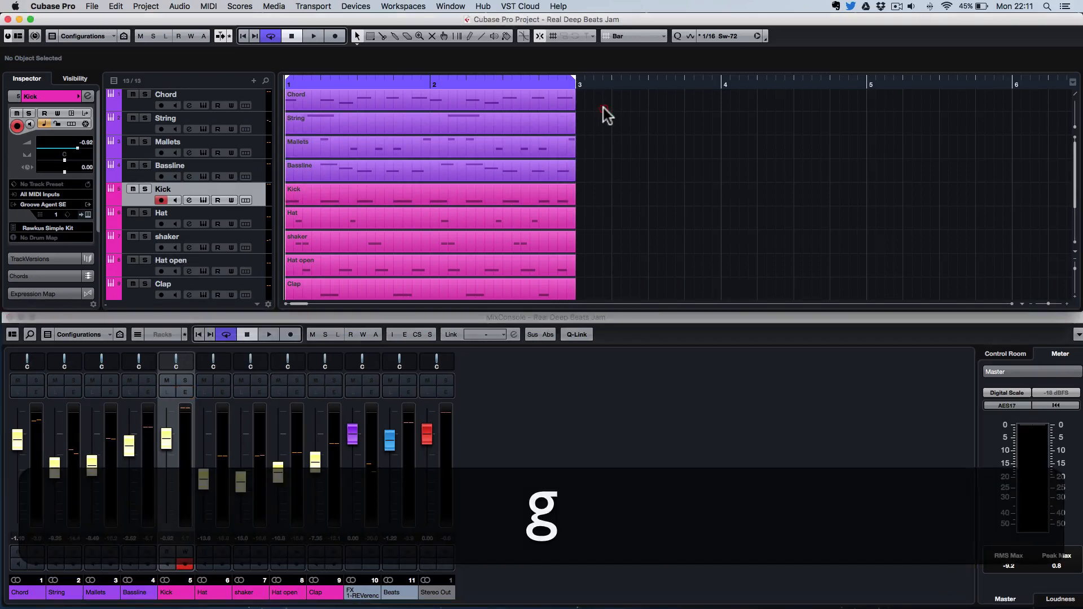
pyautogui.press('g')
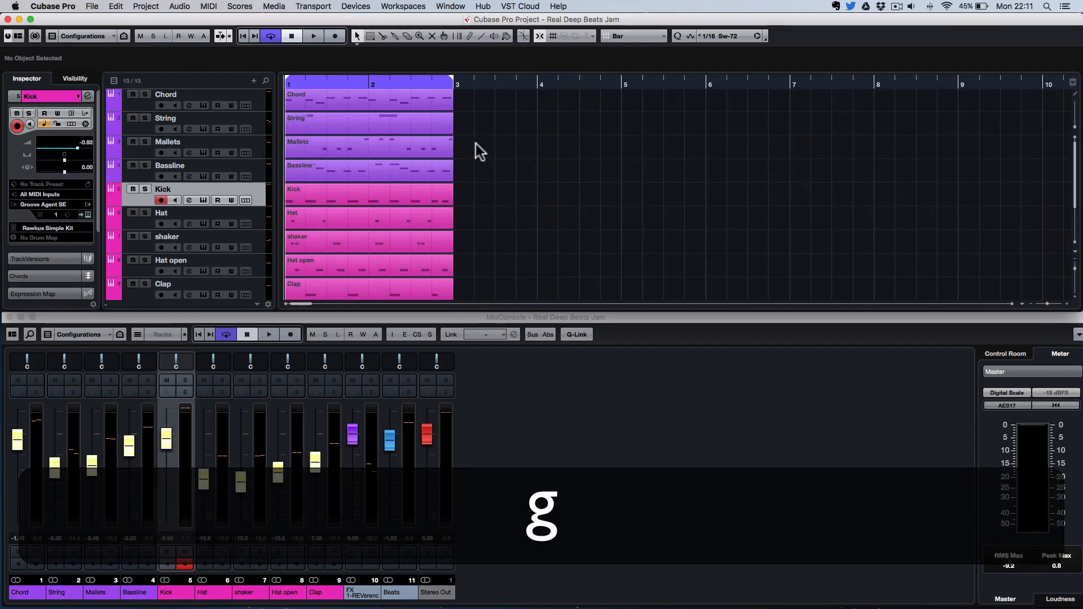
pyautogui.press('super+a')
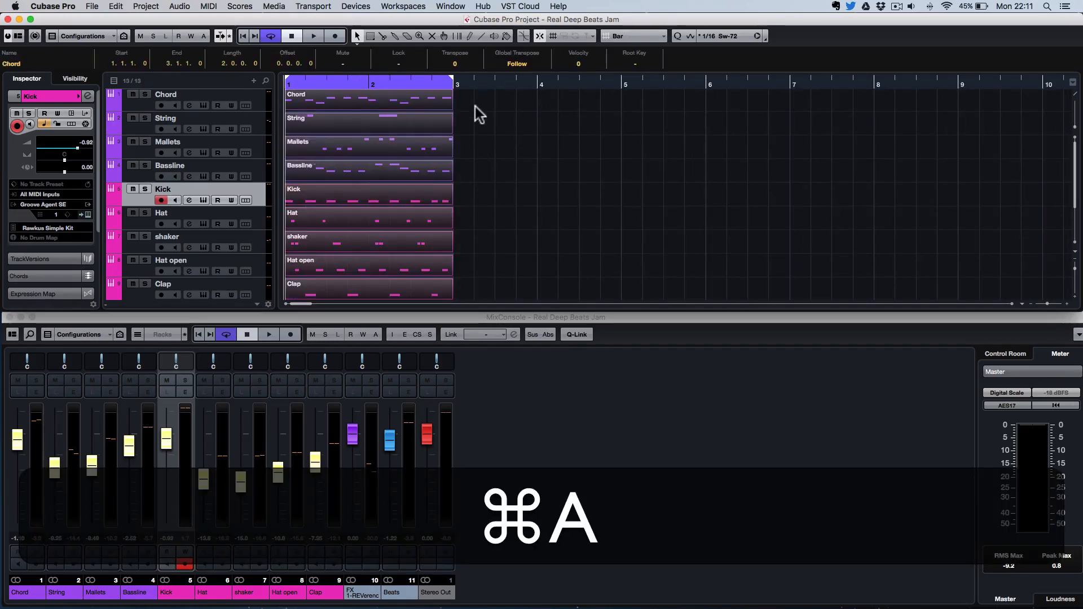
pyautogui.press('super+d')
pyautogui.moveTo(493, 106); pyautogui.dragTo(730, 114)
pyautogui.hscroll(5, 733, 114)
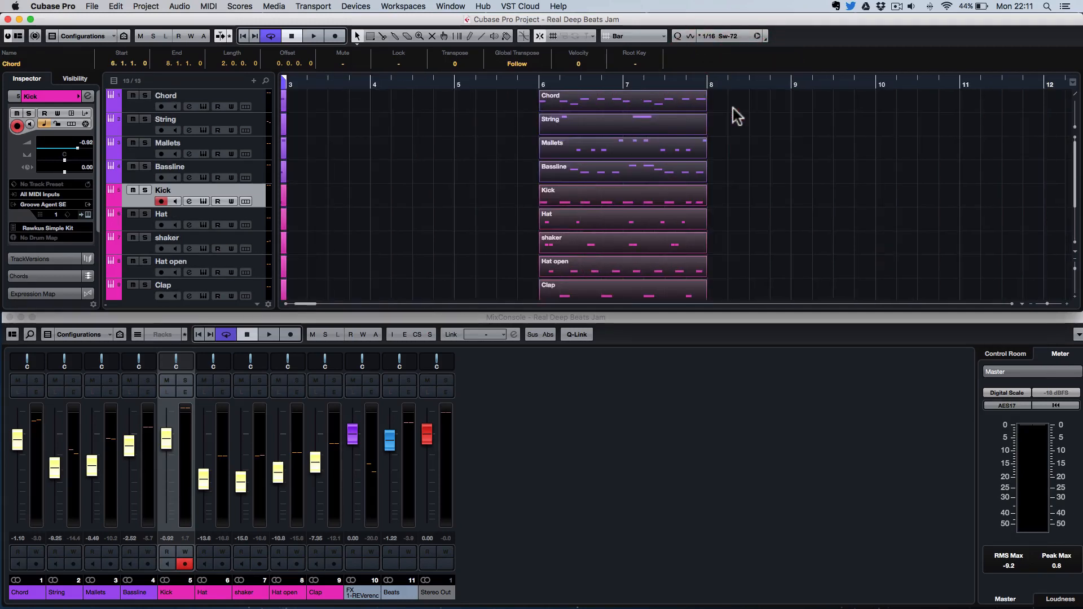
# Set the loop range to the copied clips from bar 6 to bar 8 and play the loop through.
pyautogui.press('p')
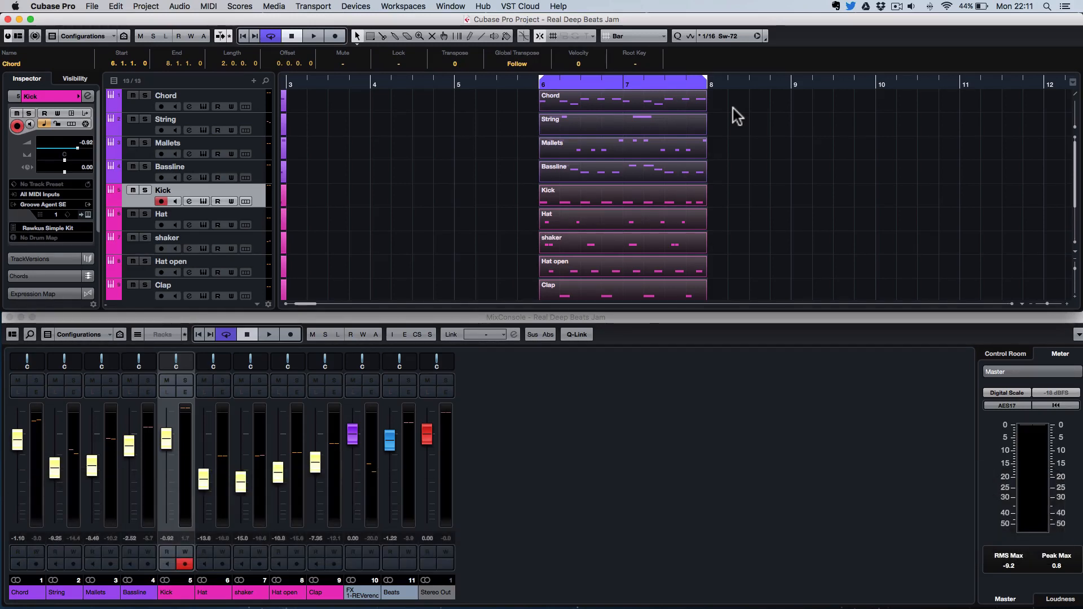
pyautogui.press('[')
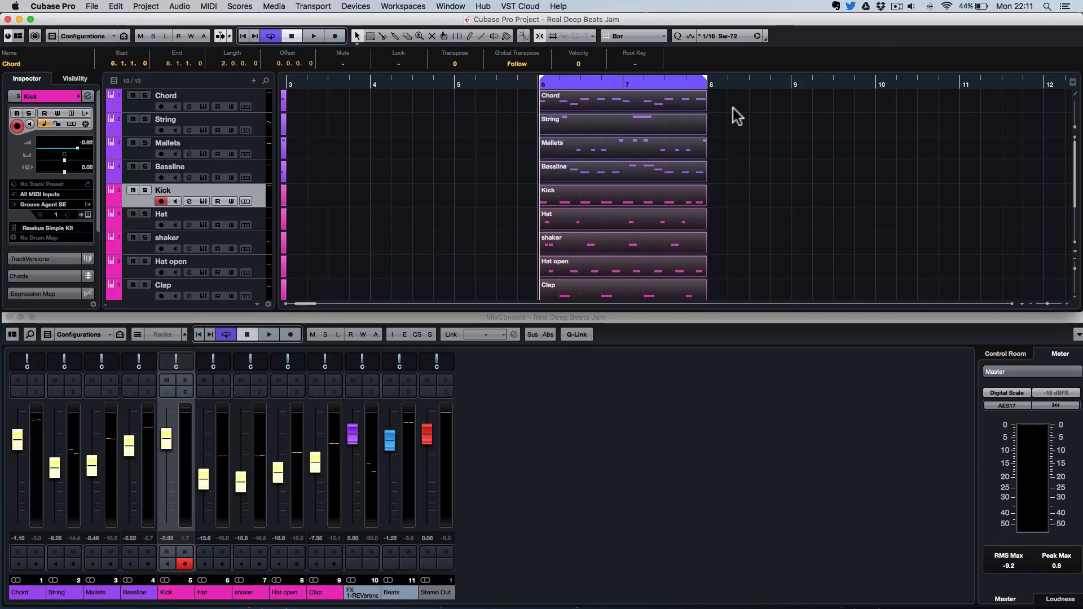
pyautogui.press('space')
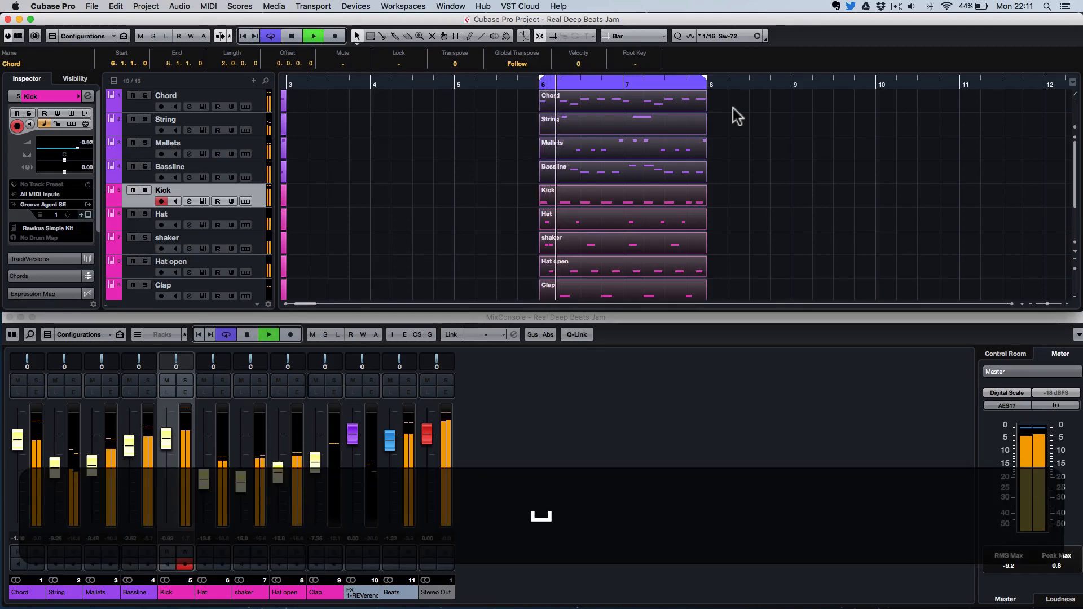
pyautogui.press('h')
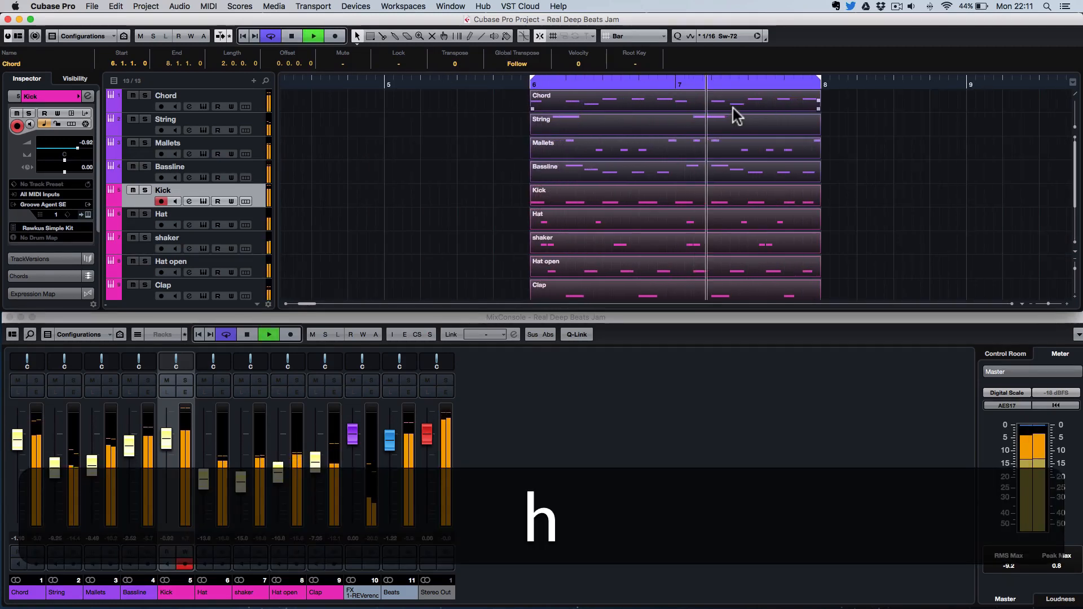
pyautogui.press('space')
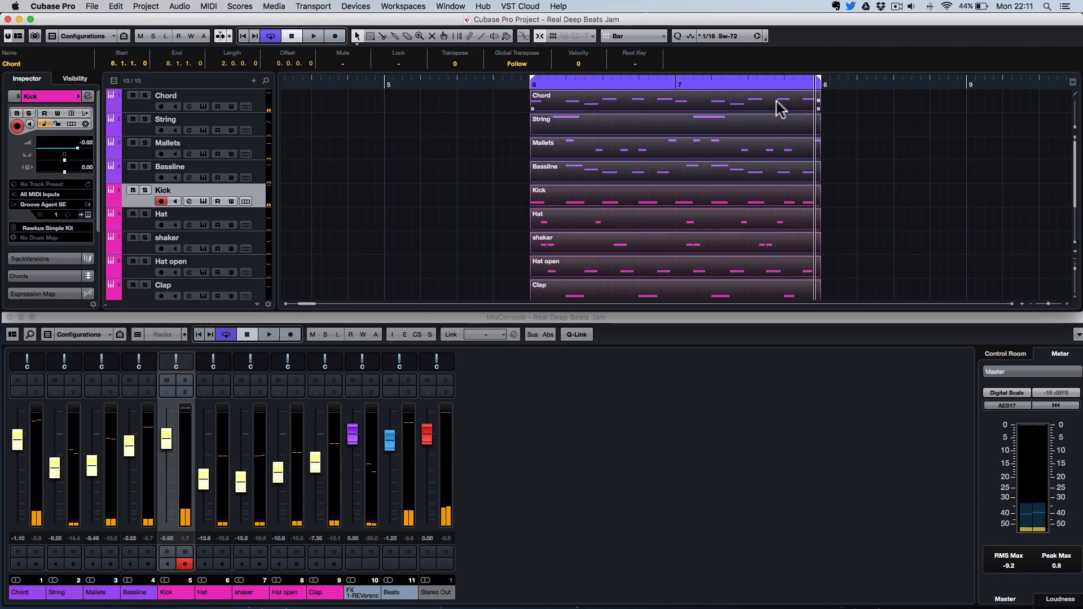
# Set the grid type to Beat, split the copied clips at bar 7 and divide their second bar into one-beat pieces.
pyautogui.click(653, 36)
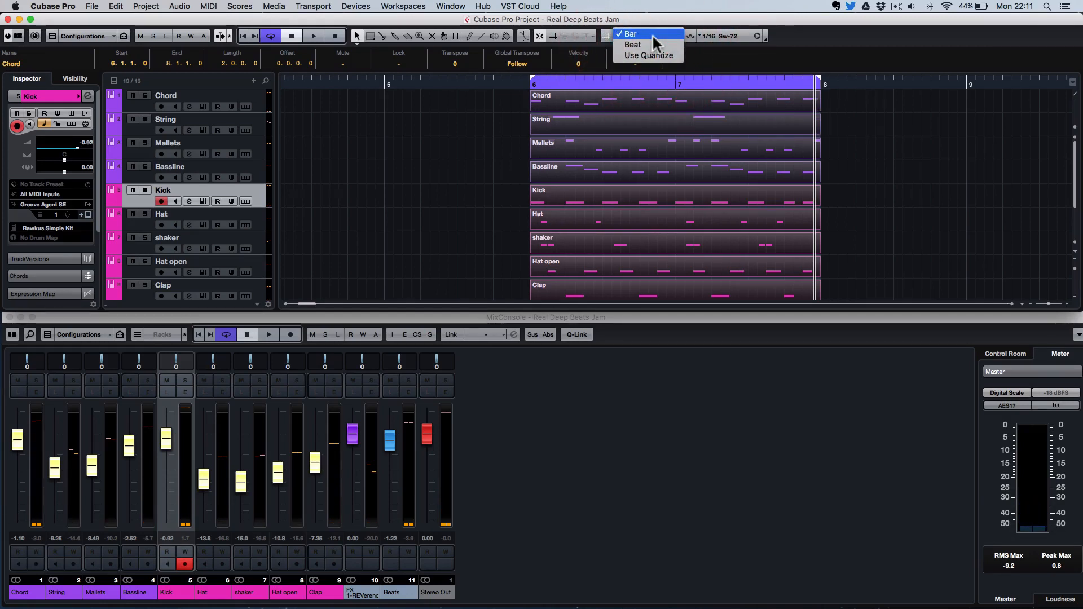
pyautogui.click(643, 44)
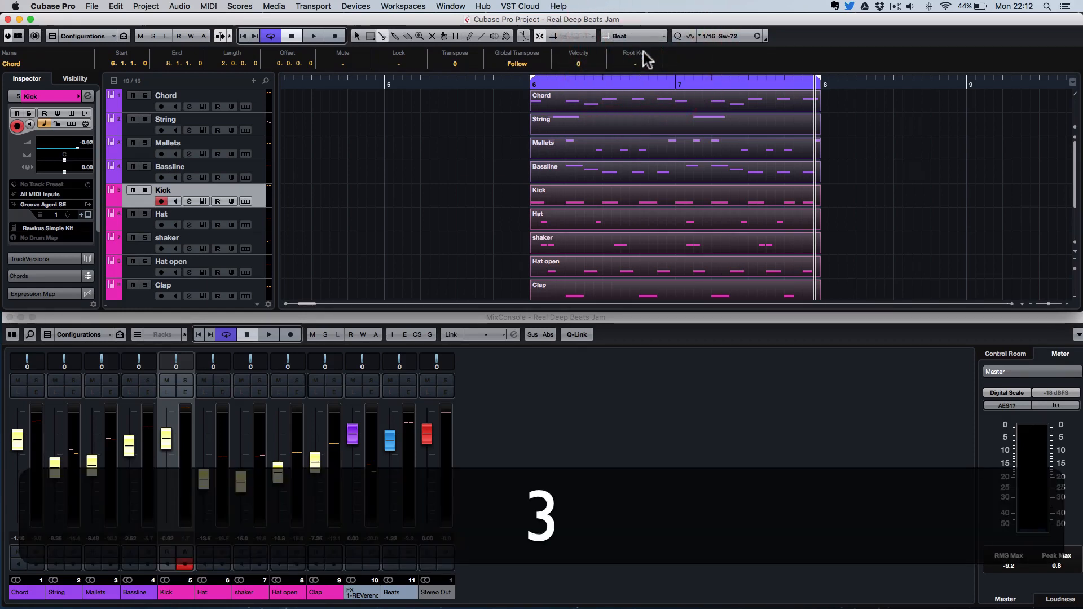
pyautogui.click(677, 106)
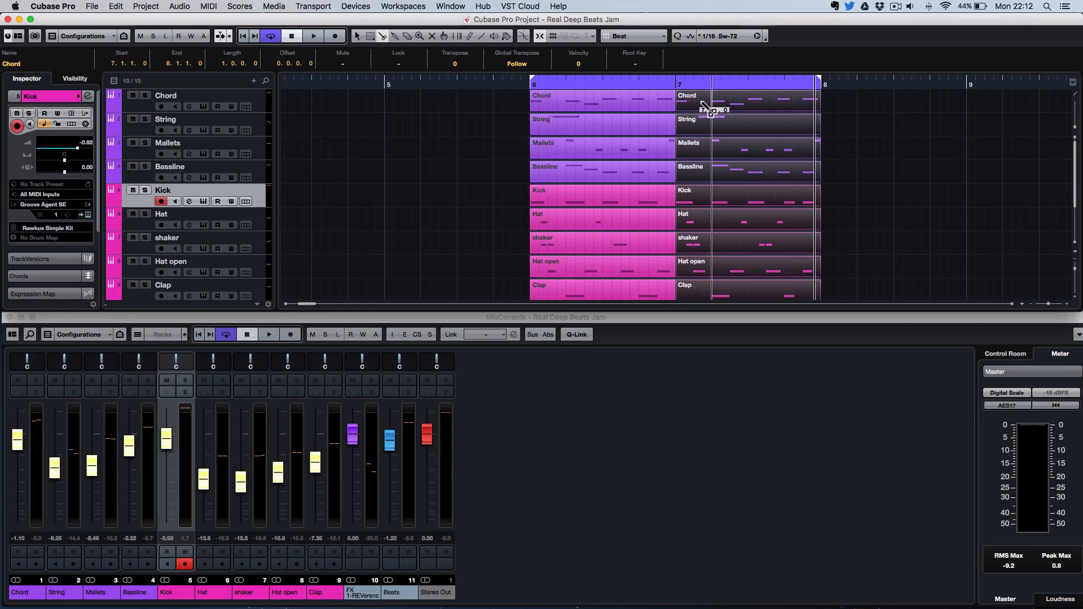
pyautogui.press('alt')
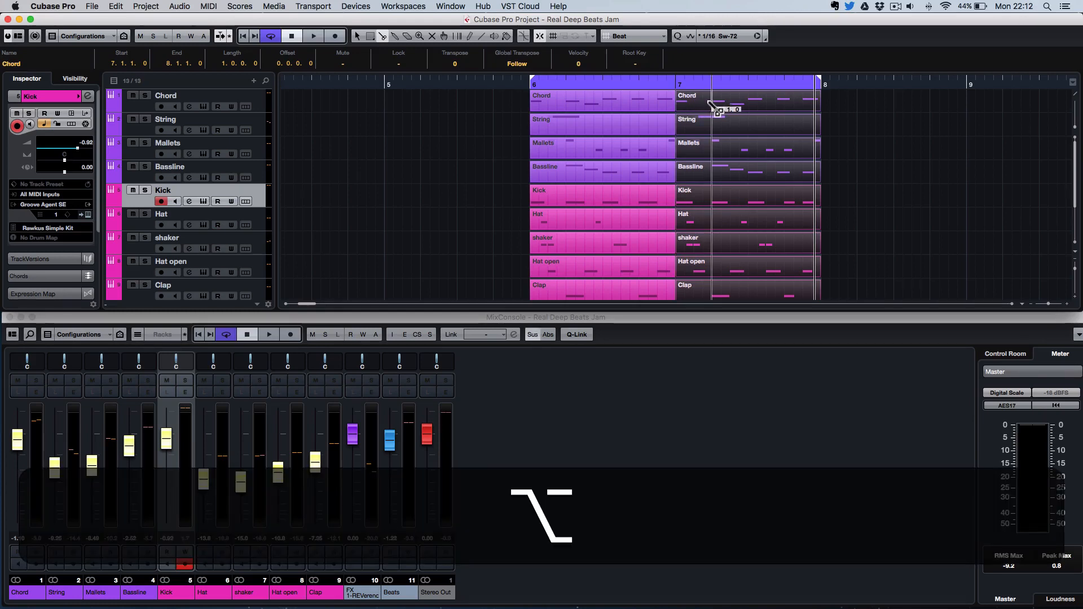
pyautogui.keyDown('alt'); pyautogui.click(712, 106); pyautogui.keyUp('alt')
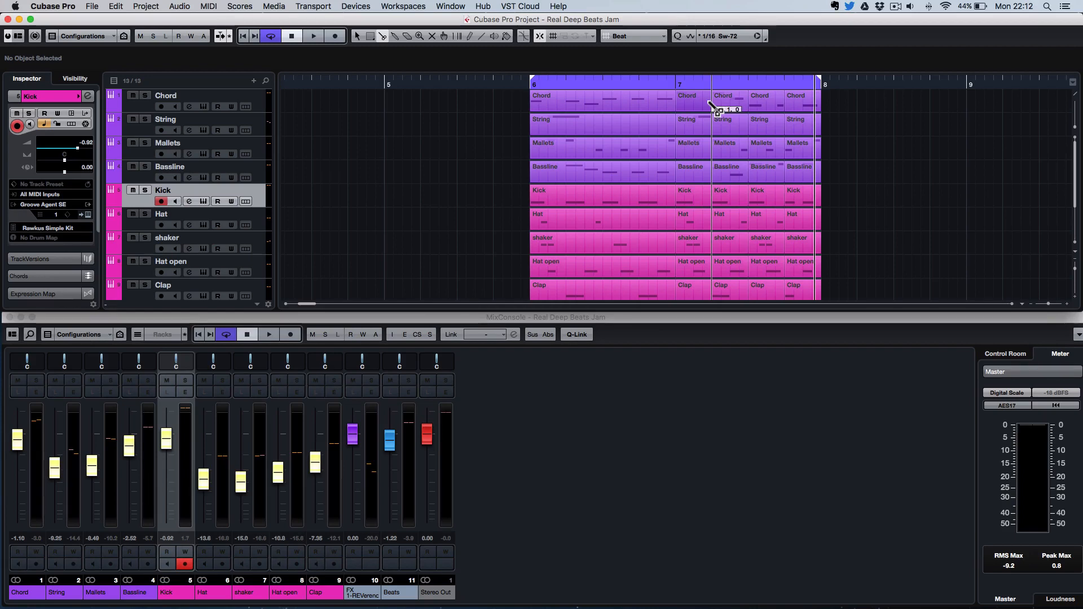
# Switch to the object selection tool, then hide the info line and show it again.
pyautogui.press('1')
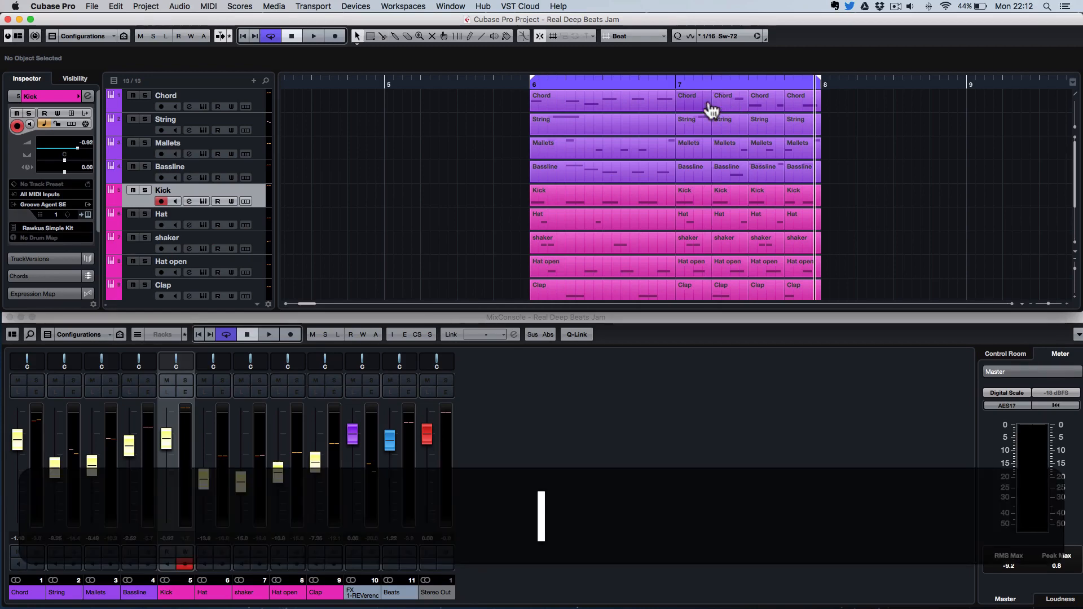
pyautogui.click(18, 36)
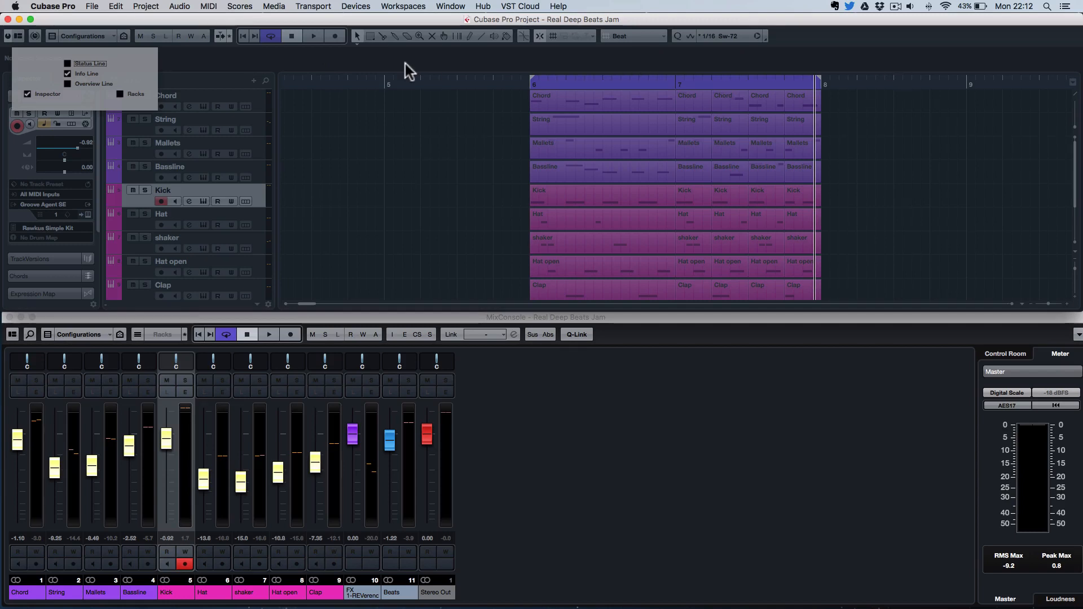
pyautogui.click(65, 73)
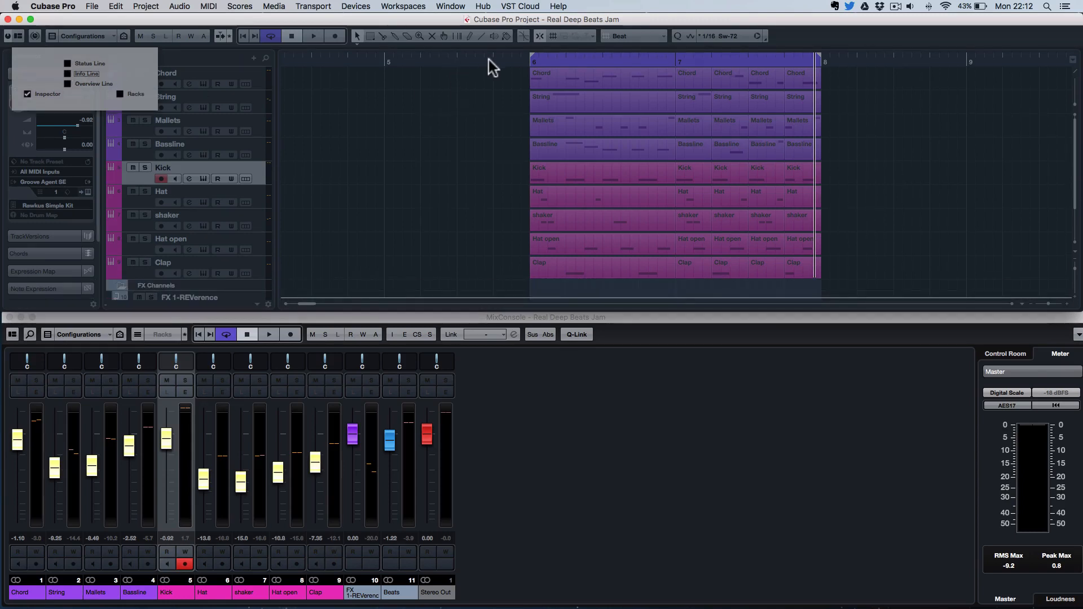
pyautogui.click(67, 73)
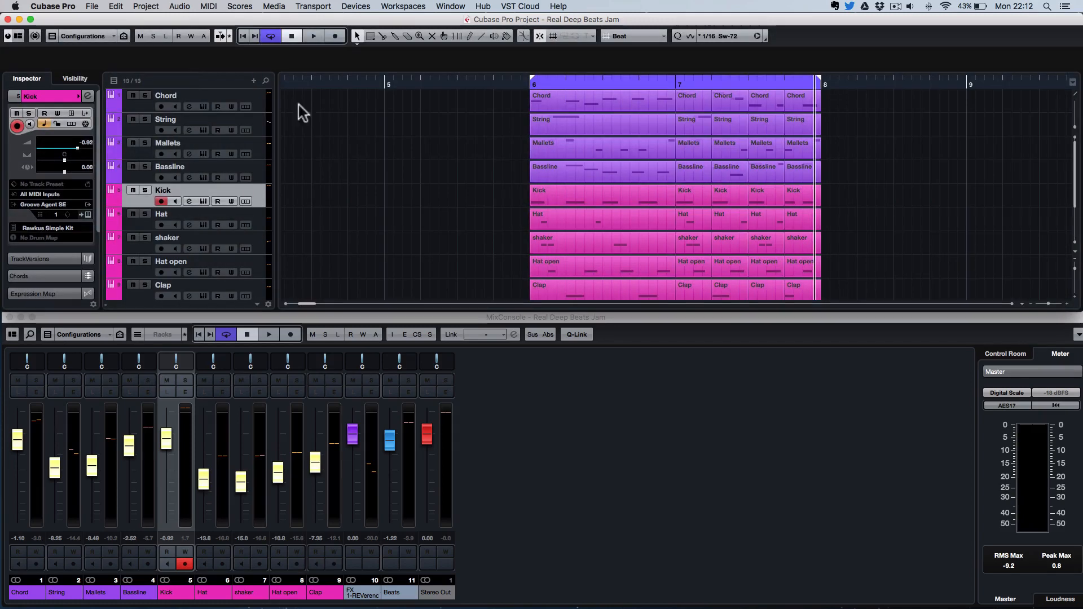
# Transpose the Chord, String, Mallets and Bassline clips on the third beat of bar 7 by 3 semitones.
pyautogui.click(762, 108)
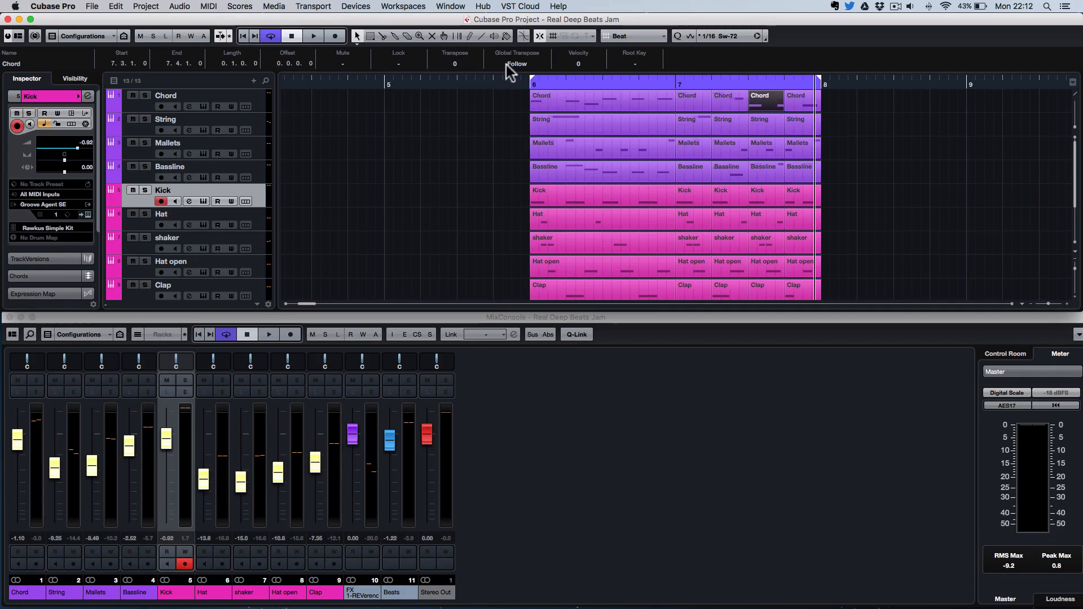
pyautogui.keyDown('super'); pyautogui.click(768, 126); pyautogui.keyUp('super')
pyautogui.keyDown('super'); pyautogui.click(767, 149); pyautogui.keyUp('super')
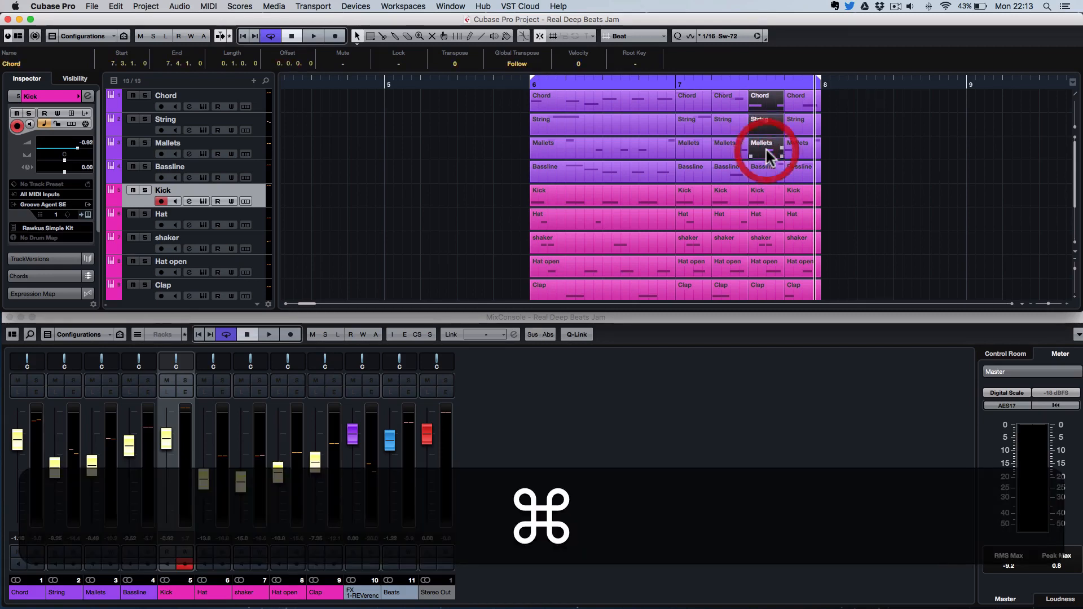
pyautogui.keyDown('super'); pyautogui.click(766, 172); pyautogui.keyUp('super')
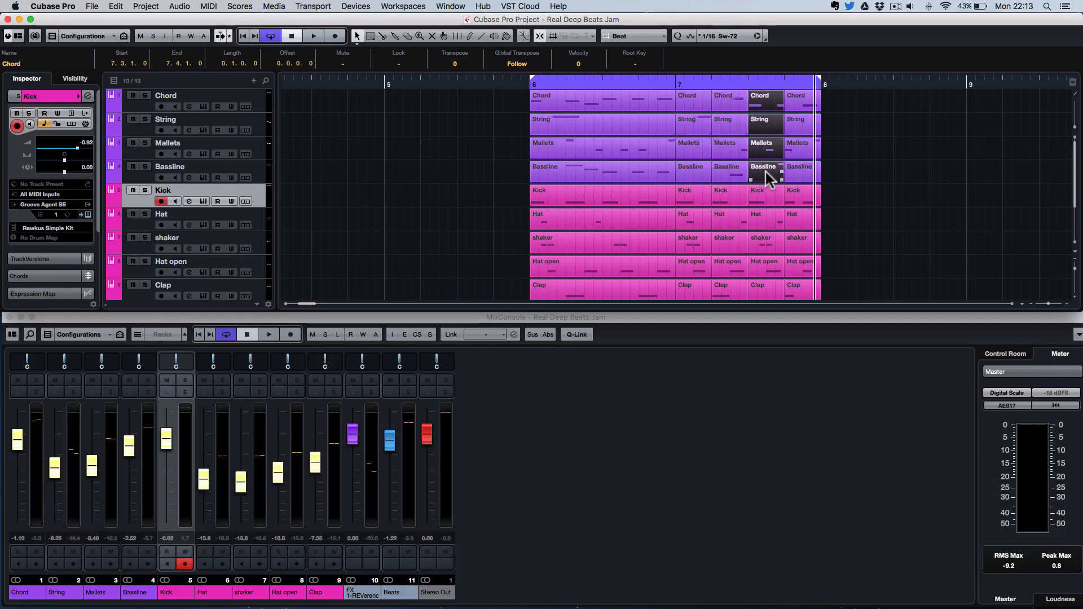
pyautogui.click(454, 63)
pyautogui.write('3')
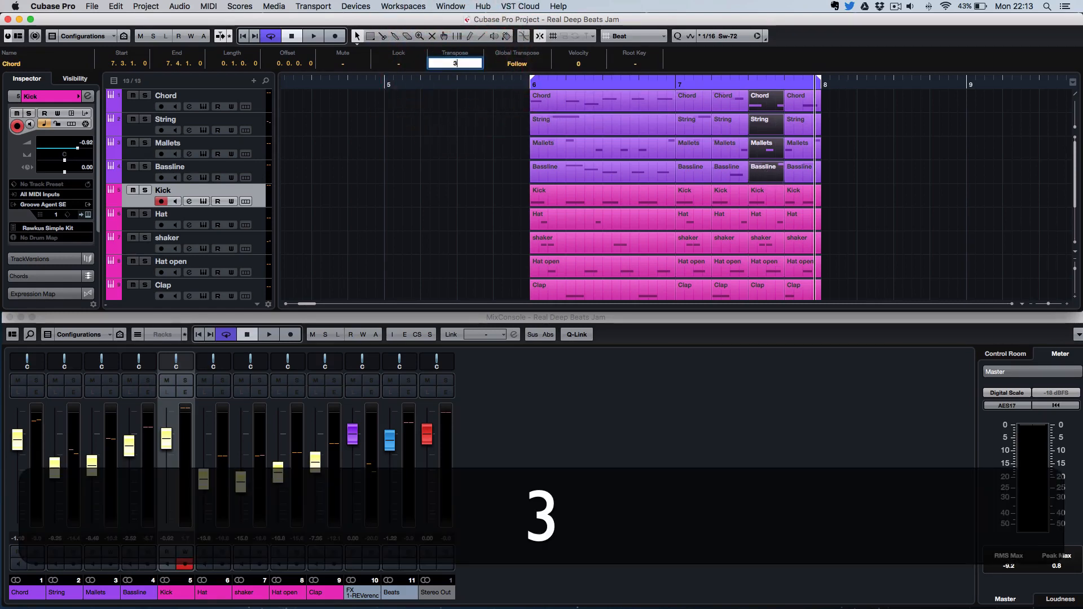
pyautogui.press('Return')
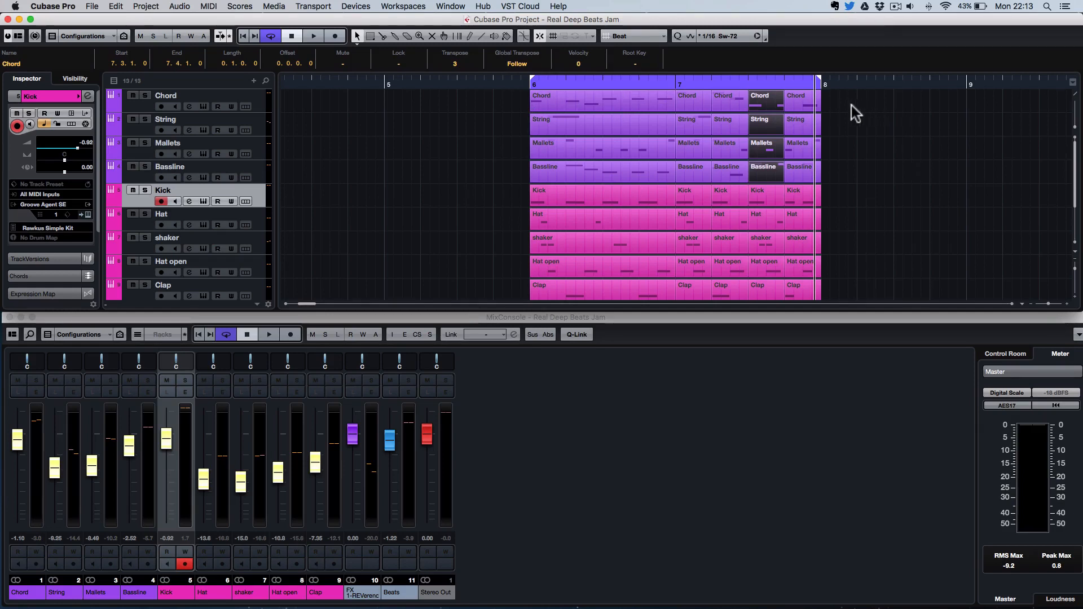
# Transpose the Chord, String, Mallets and Bassline clips on the fourth beat of bar 7 by -2 semitones.
pyautogui.moveTo(846, 106); pyautogui.dragTo(800, 172)
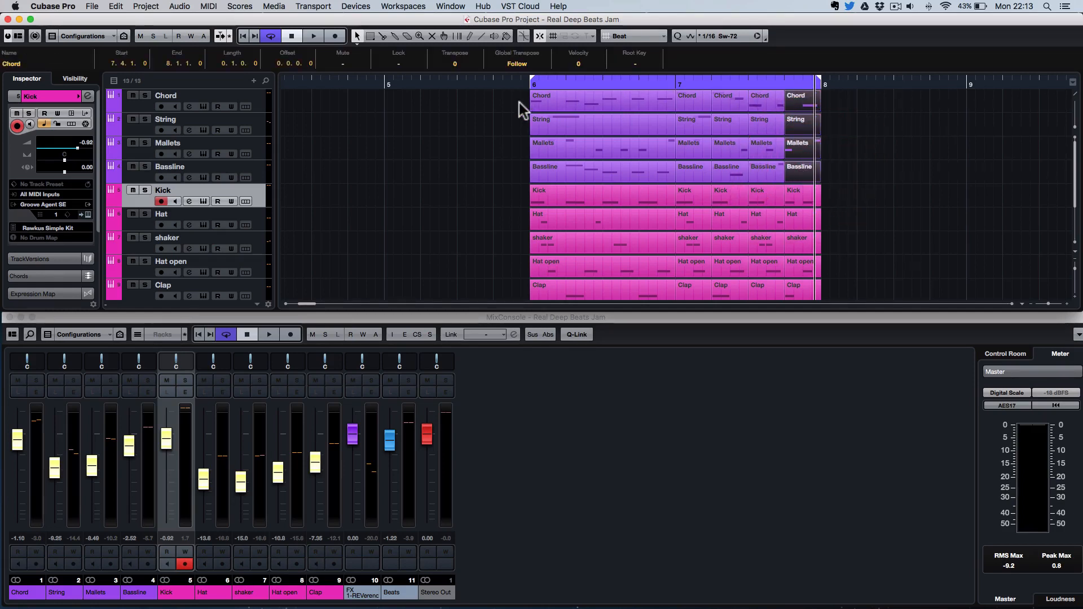
pyautogui.click(457, 63)
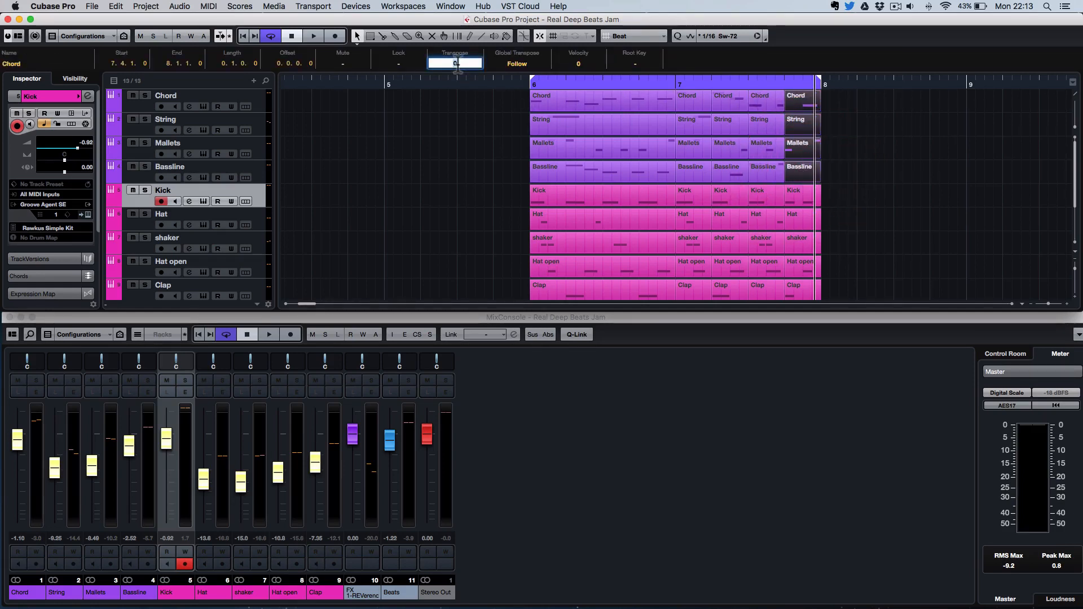
pyautogui.write('-2')
pyautogui.press('Return')
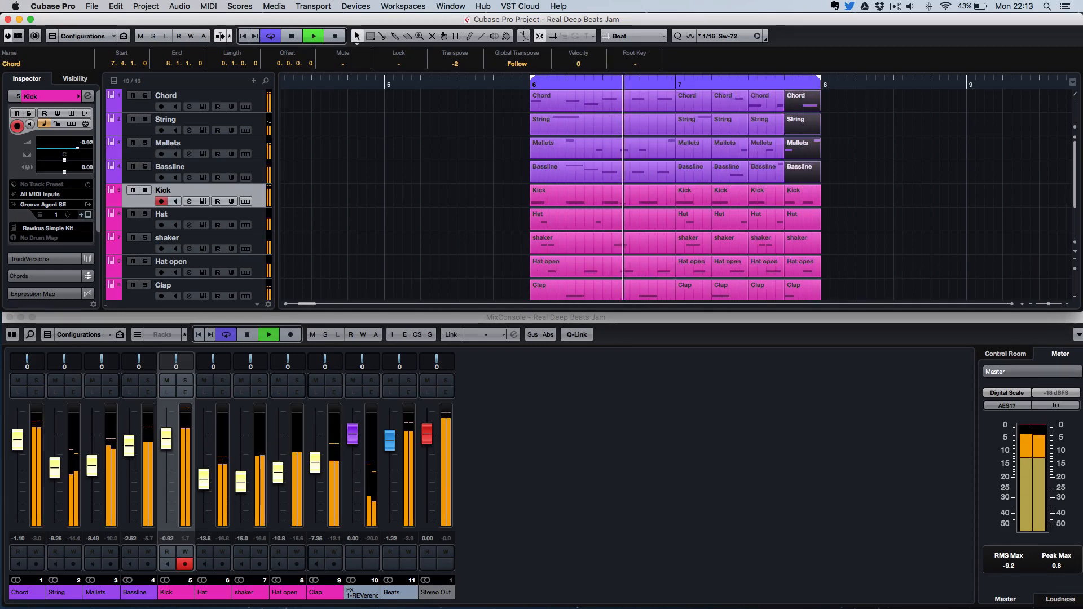
# Mute the Beats group and play the loop with only the melodic tracks sounding.
pyautogui.press('space')
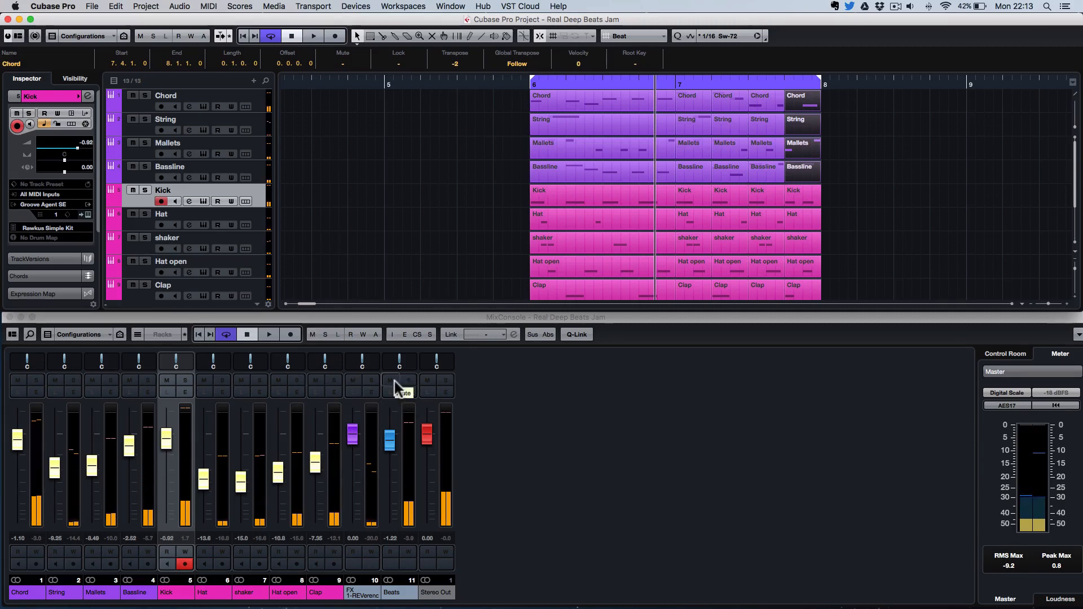
pyautogui.click(394, 382)
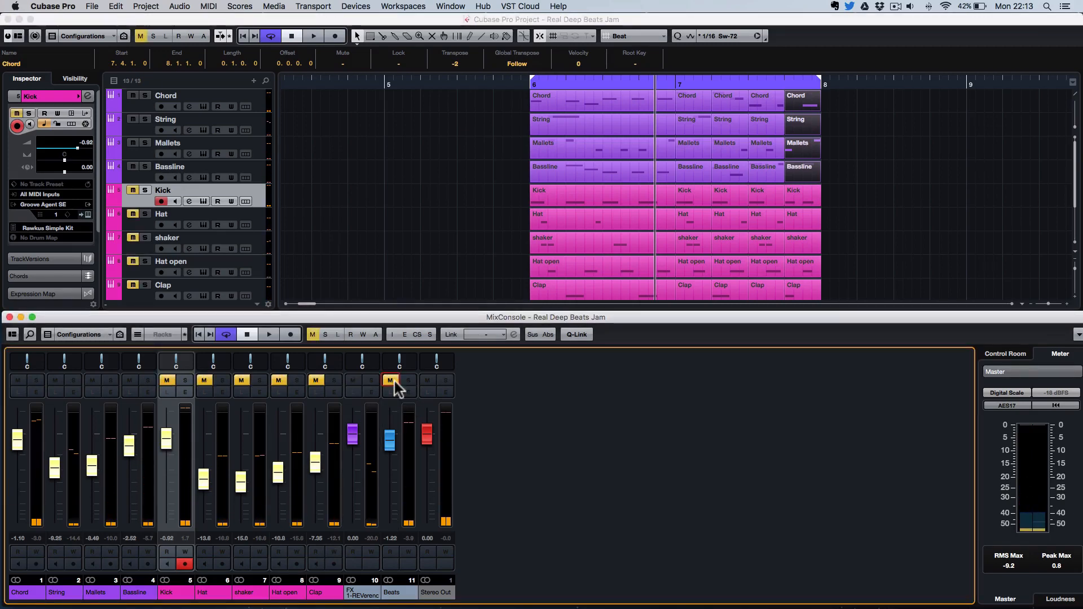
pyautogui.press('space')
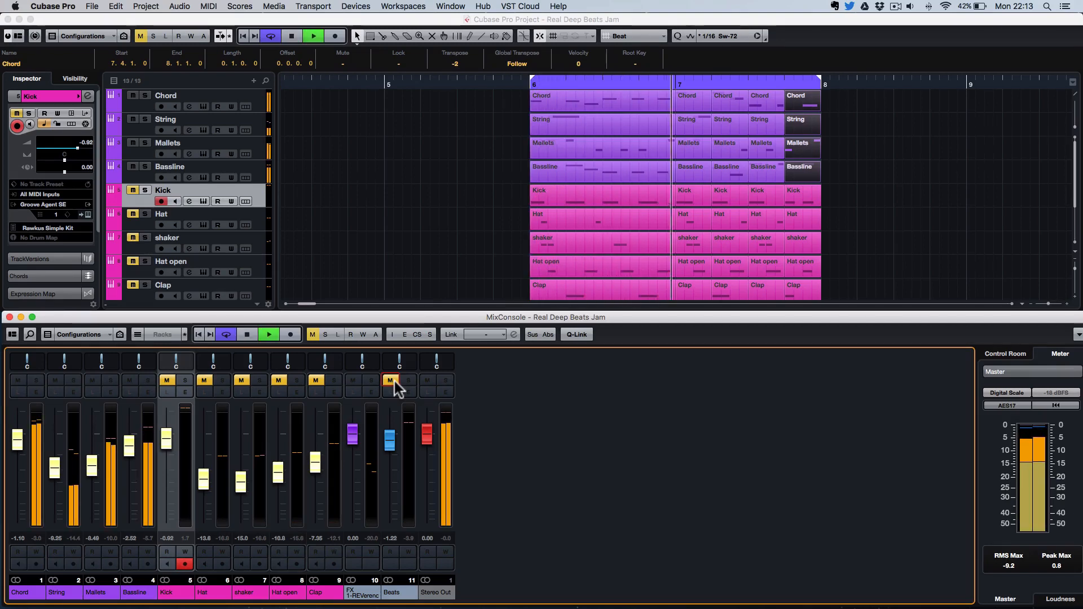
pyautogui.press('g')
pyautogui.press('g')
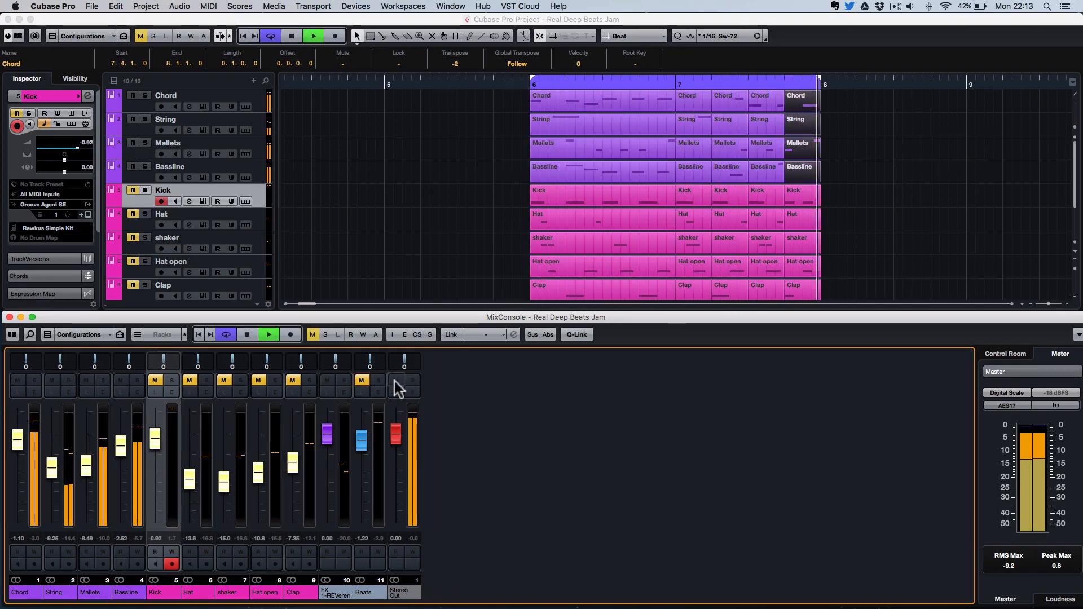
pyautogui.click(355, 226)
pyautogui.press('g')
pyautogui.press('g')
pyautogui.press('g')
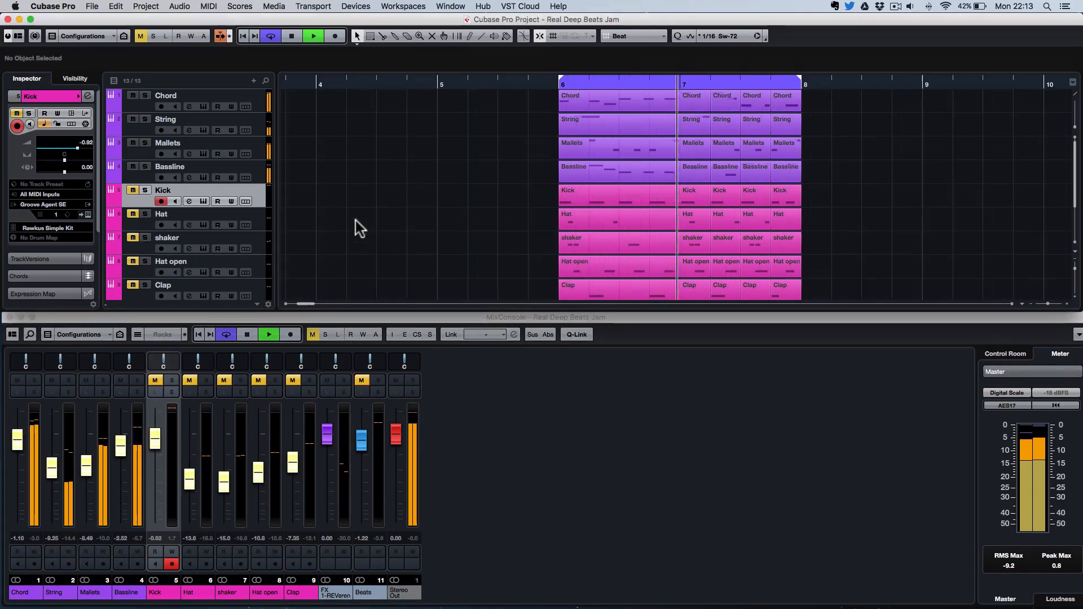
pyautogui.press('space')
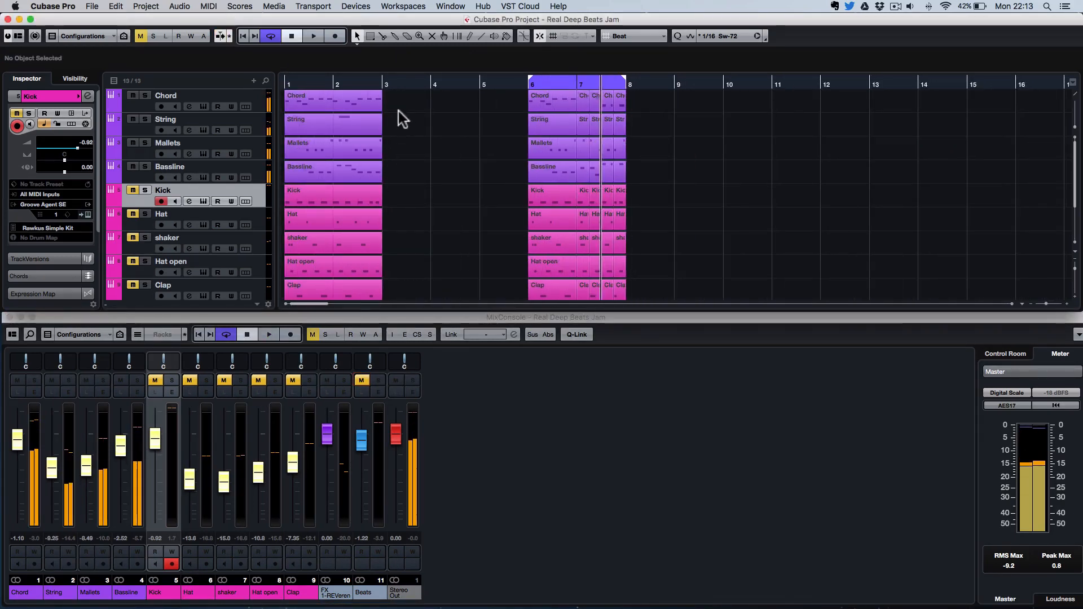
# Move the original two-bar clips on every track from bar 1 to bar 4, directly before the edited copies.
pyautogui.moveTo(398, 110); pyautogui.dragTo(291, 294)
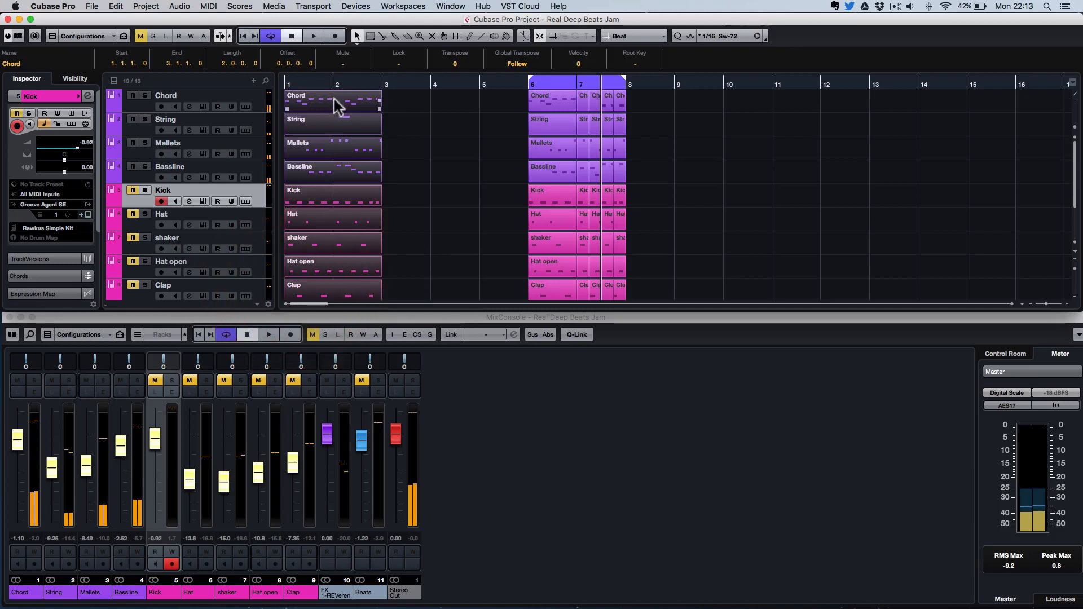
pyautogui.moveTo(339, 101); pyautogui.dragTo(479, 106)
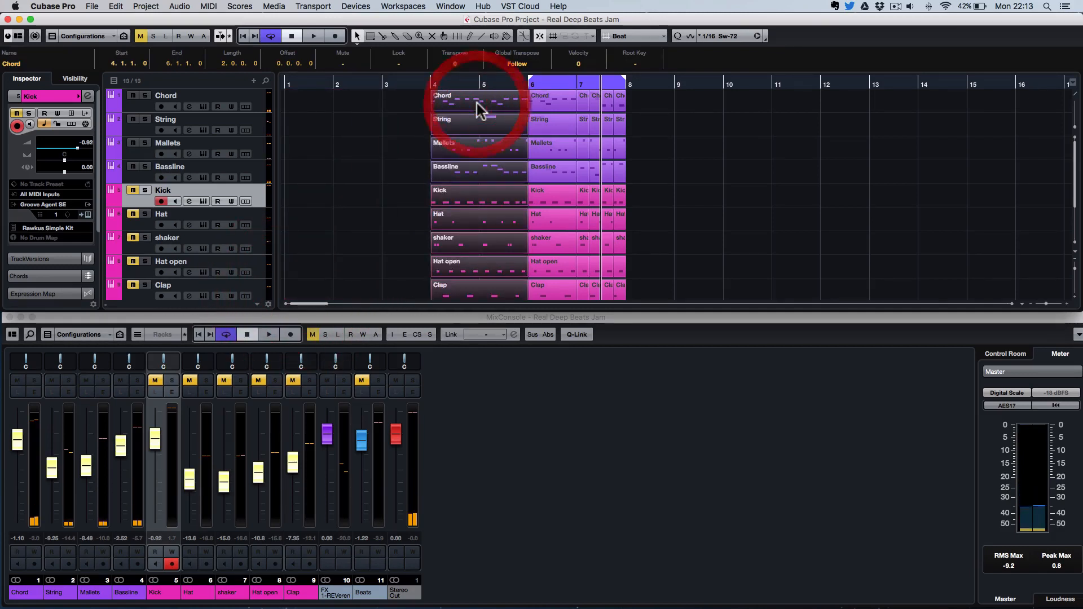
# Extend the start of the loop range back to bar 4 and play the original followed by the variation.
pyautogui.click(530, 79)
pyautogui.moveTo(531, 84); pyautogui.dragTo(436, 84)
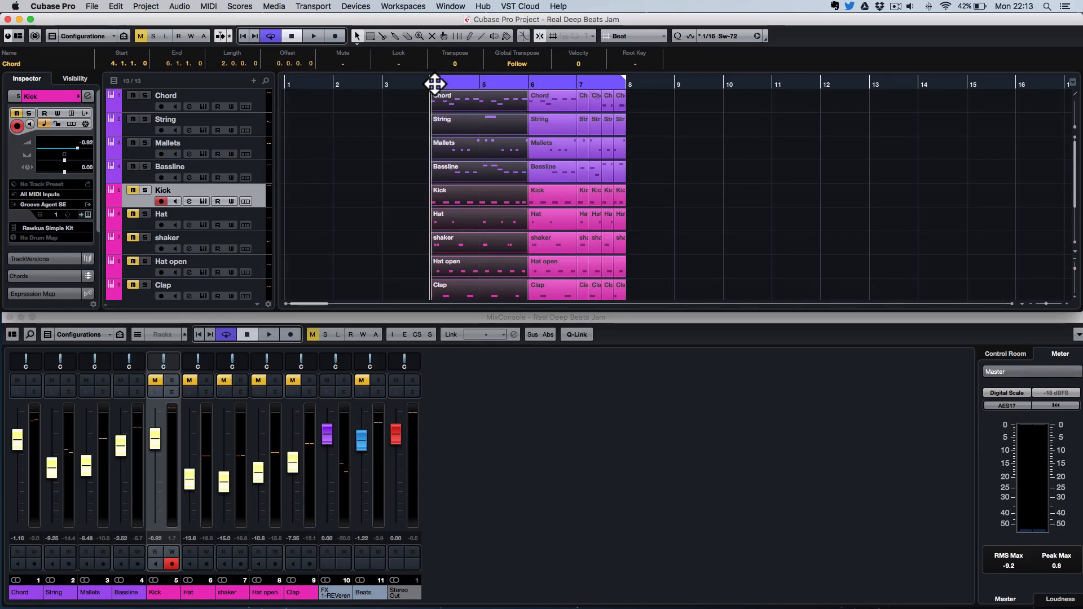
pyautogui.press('space')
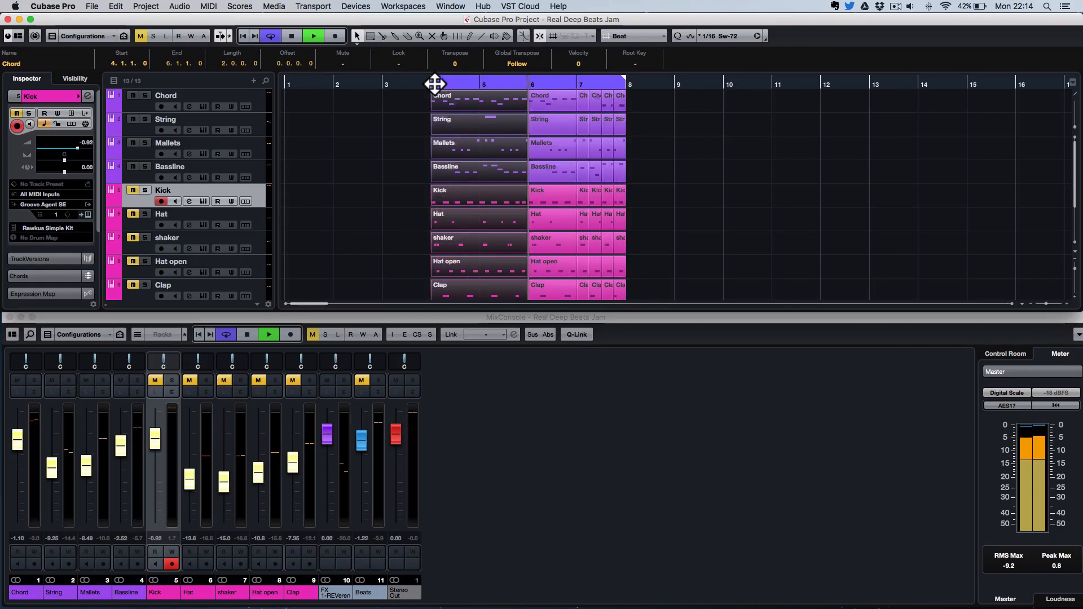
pyautogui.press('space')
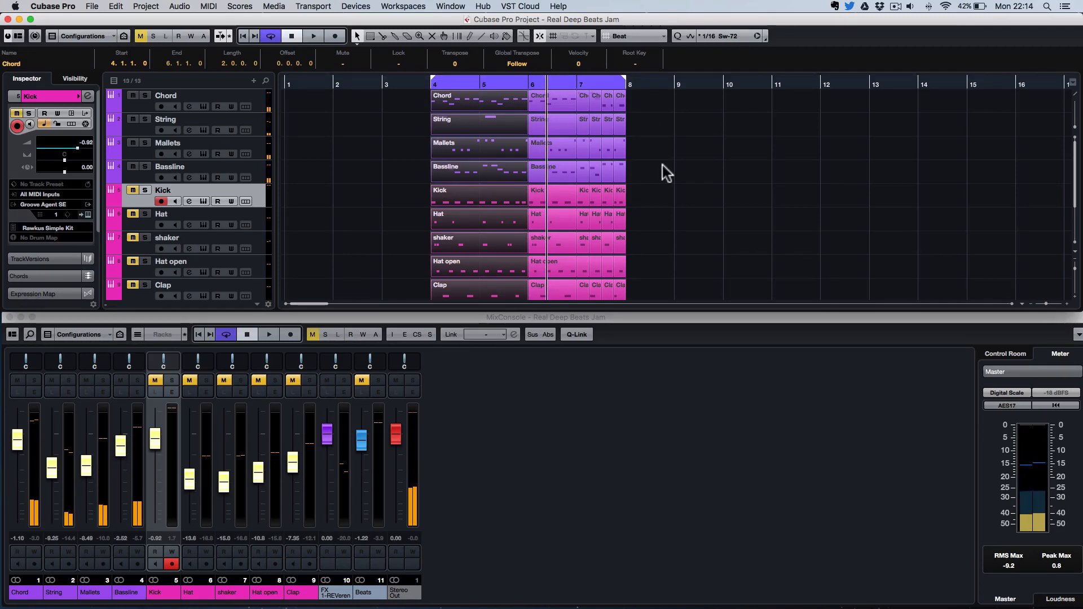
# Glue the split Chord, String, Mallets and Bassline clips between bars 6 and 8 into one clip per track.
pyautogui.press('g')
pyautogui.press('g')
pyautogui.press('g')
pyautogui.press('g')
pyautogui.press('g')
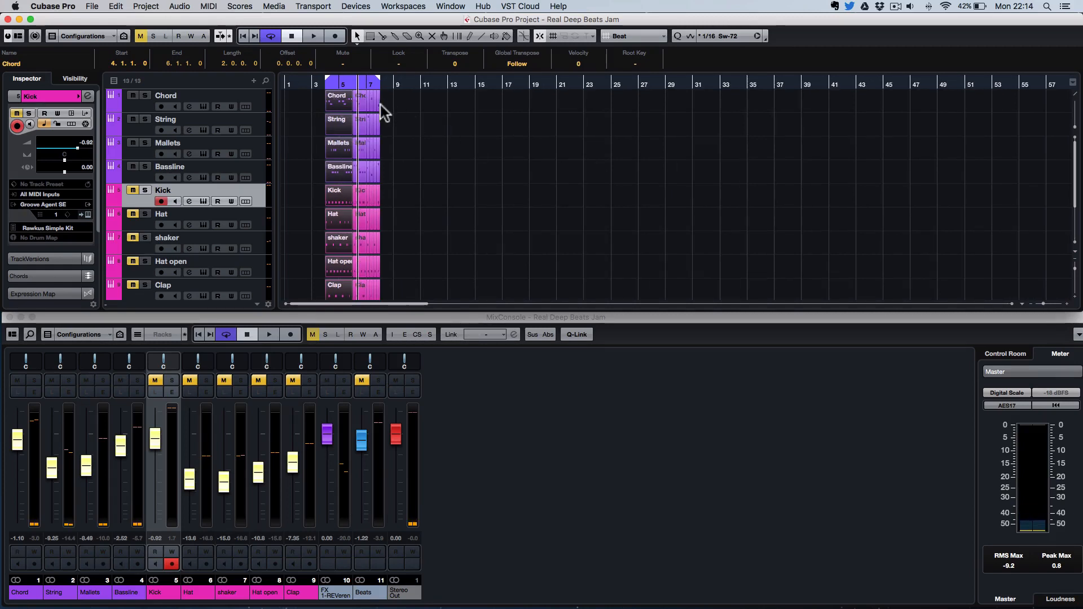
pyautogui.press('h')
pyautogui.press('h')
pyautogui.press('h')
pyautogui.press('h')
pyautogui.press('h')
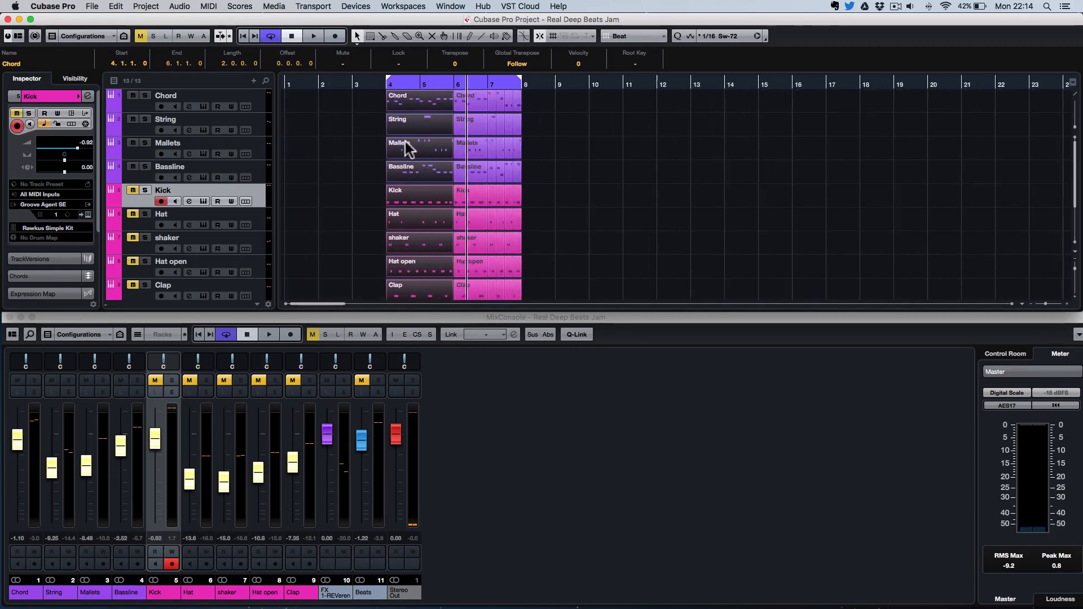
pyautogui.press('h')
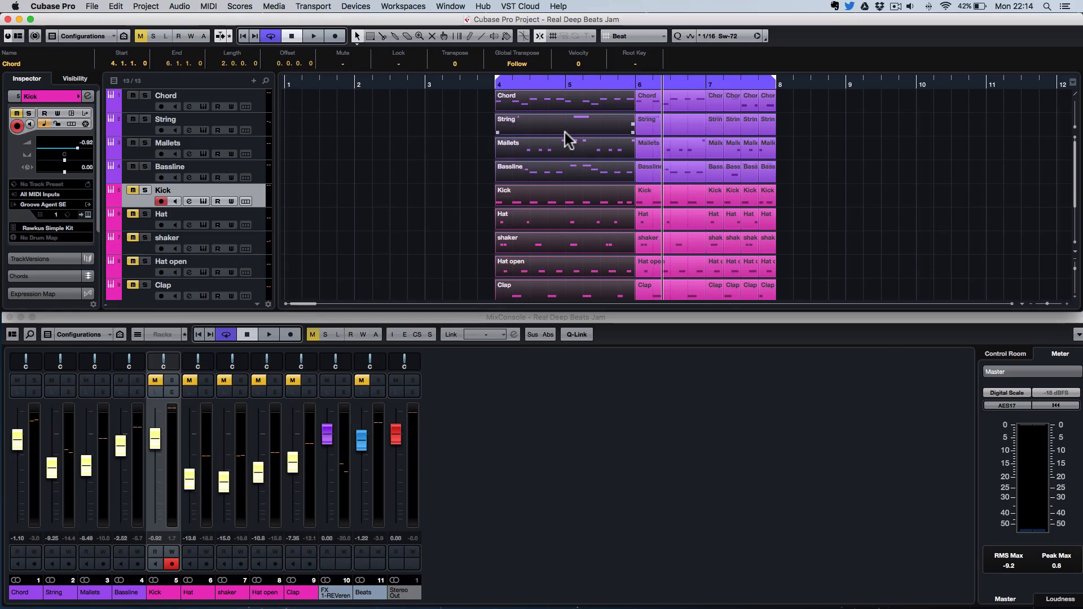
pyautogui.moveTo(789, 98); pyautogui.dragTo(649, 173)
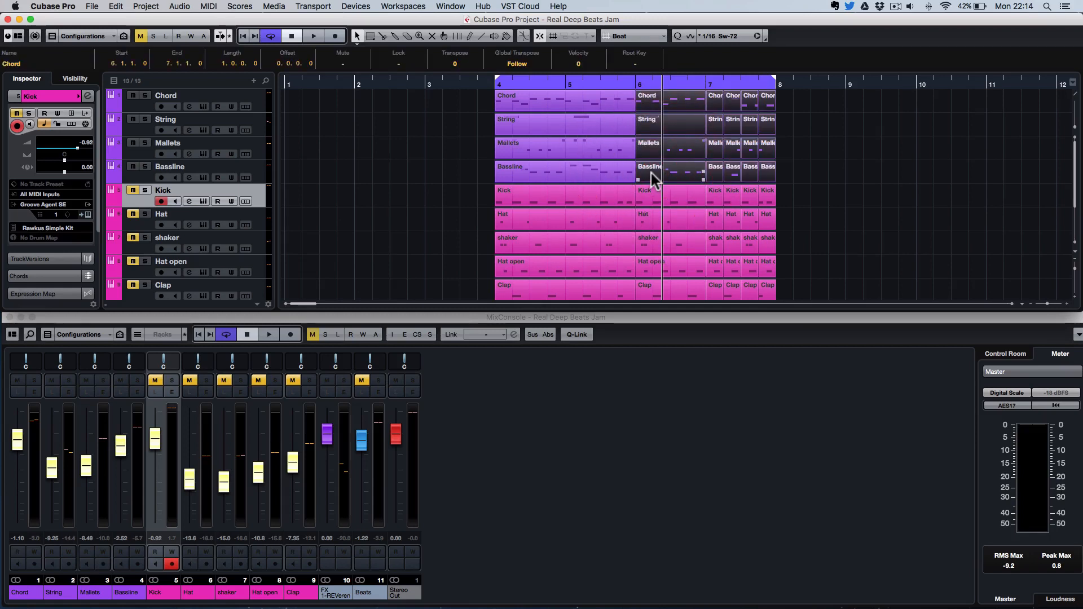
pyautogui.press('4')
pyautogui.click(653, 176)
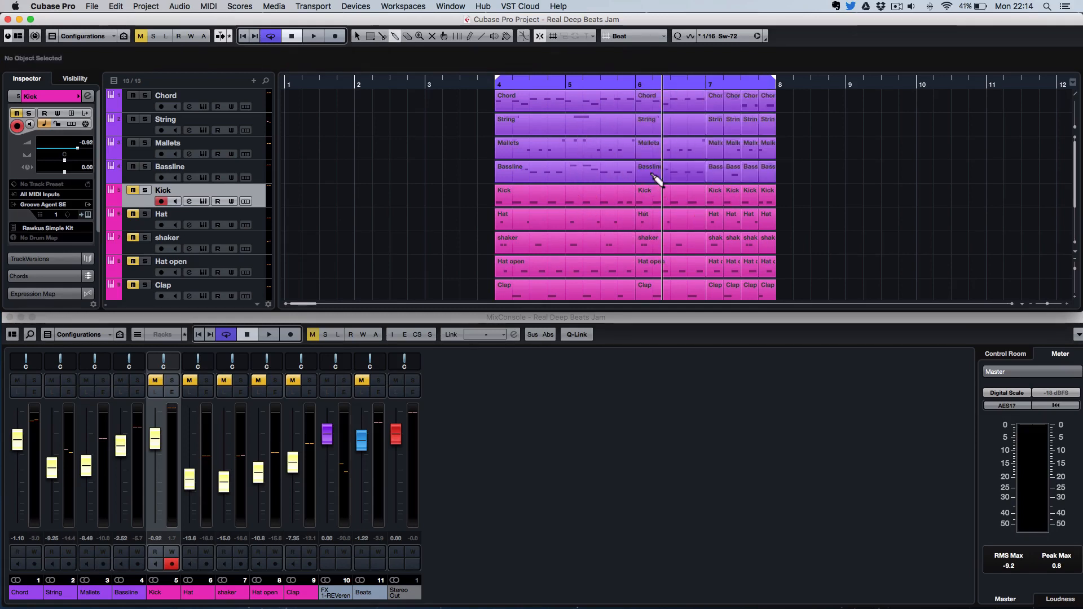
pyautogui.moveTo(806, 177); pyautogui.dragTo(646, 93)
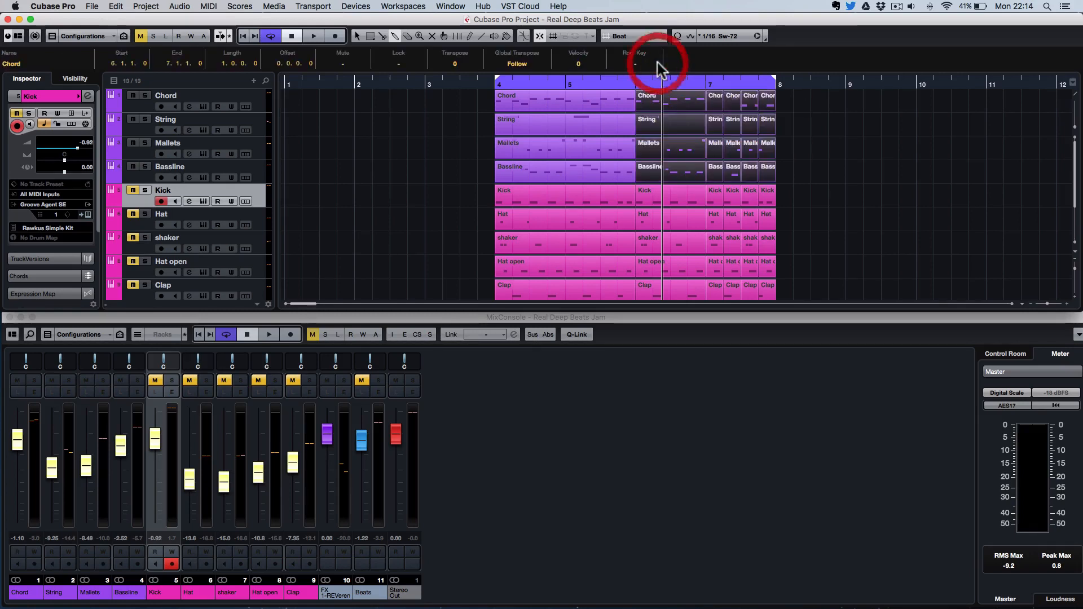
pyautogui.click(658, 107)
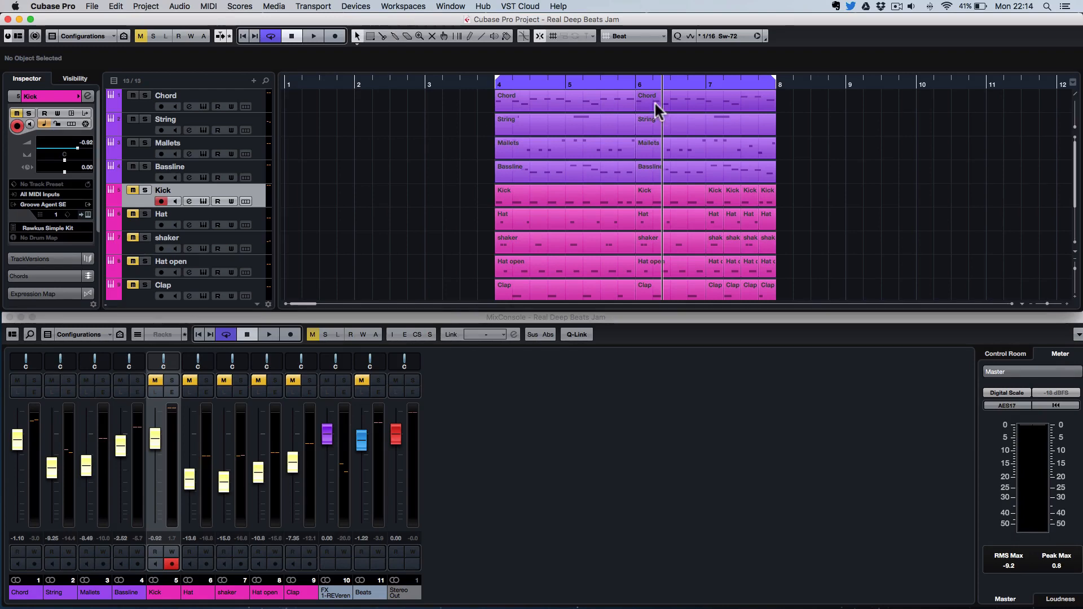
# Open the four glued melodic clips together in the Key Editor, play through their notes, and close the editor.
pyautogui.moveTo(780, 103); pyautogui.dragTo(666, 176)
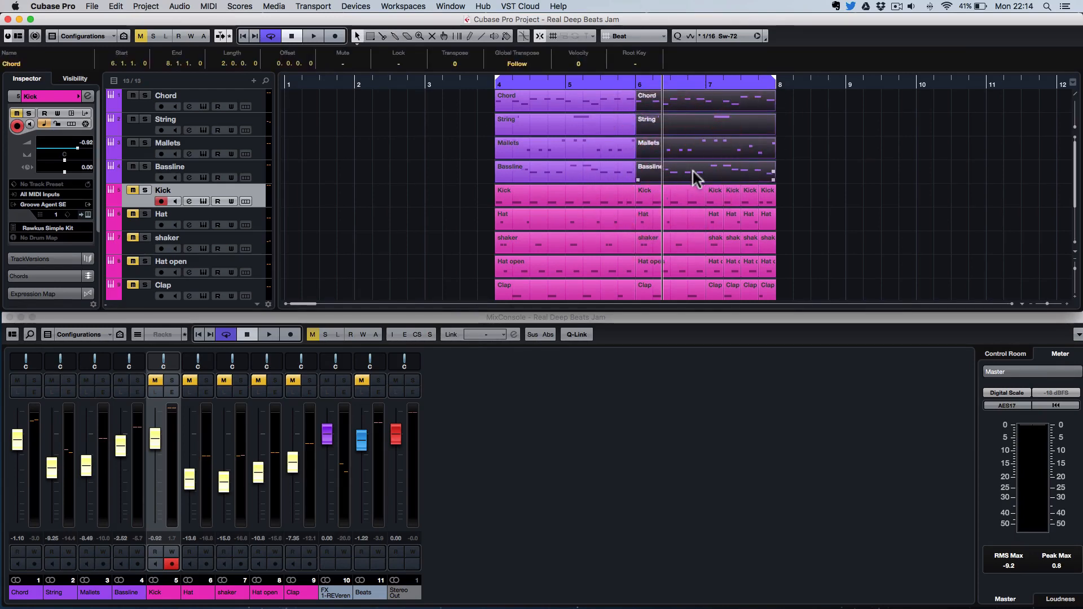
pyautogui.doubleClick(696, 177)
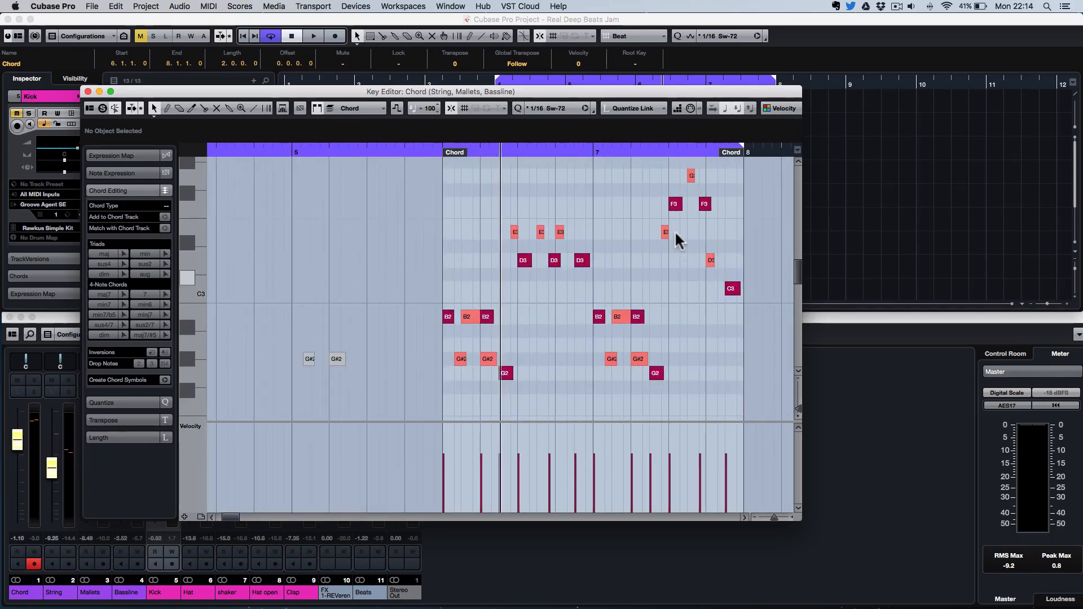
pyautogui.press('space')
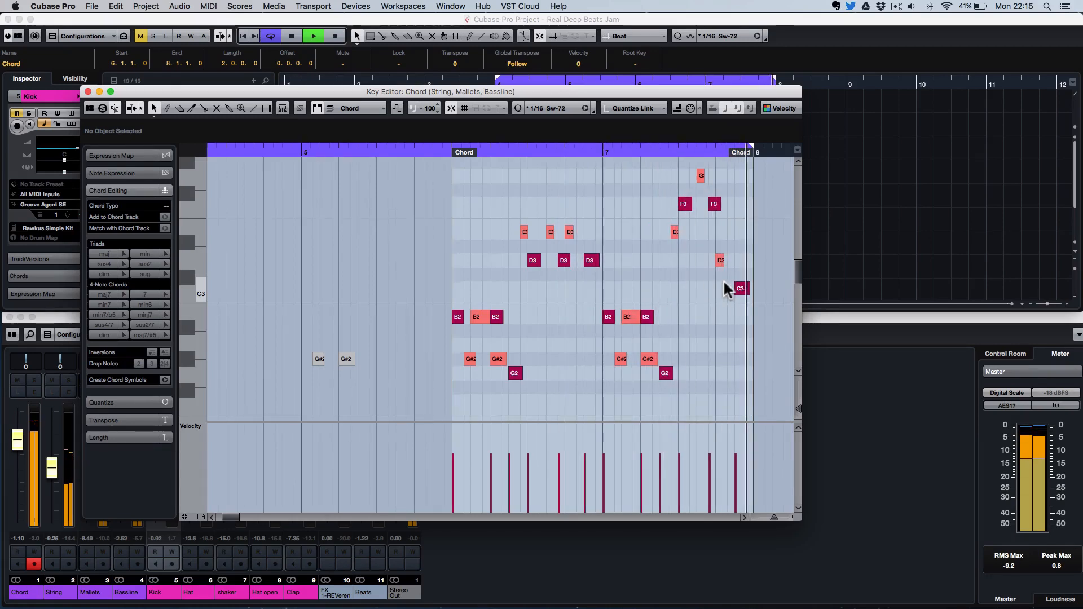
pyautogui.press('space')
pyautogui.press('Return')
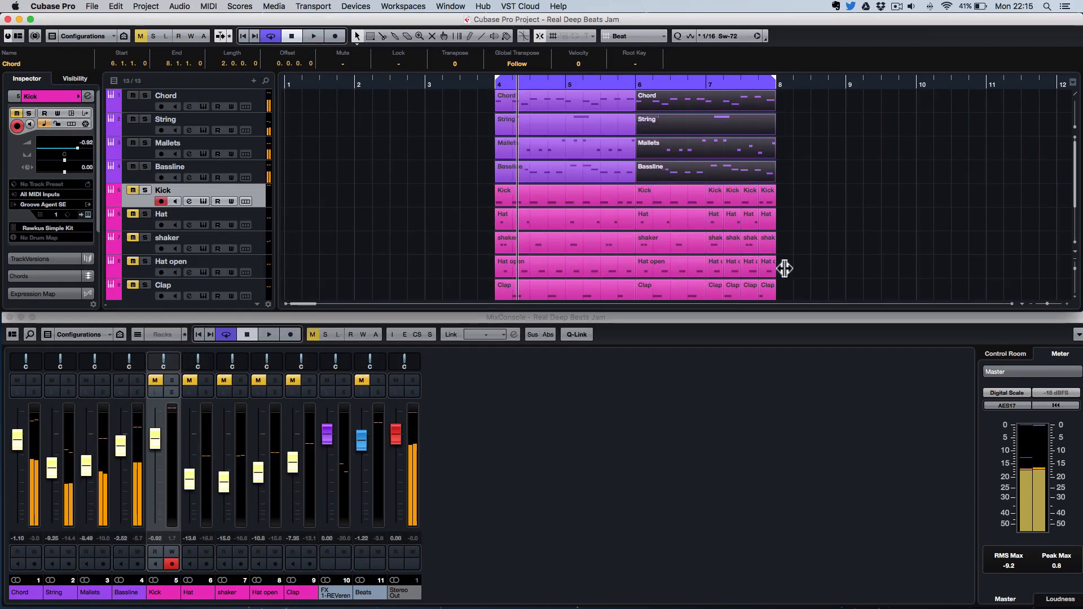
pyautogui.press('g')
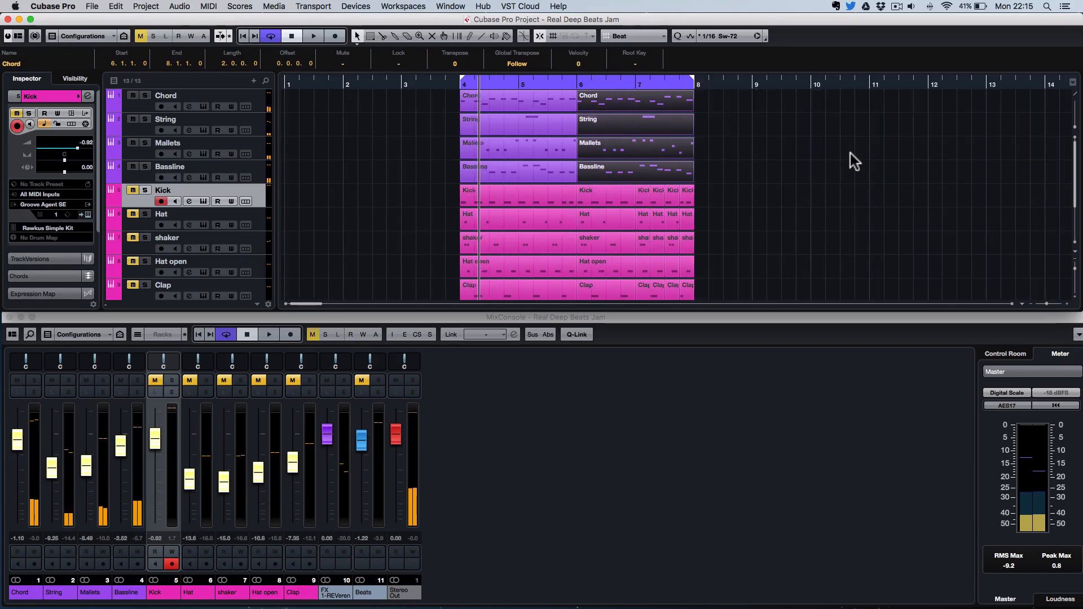
pyautogui.press('g')
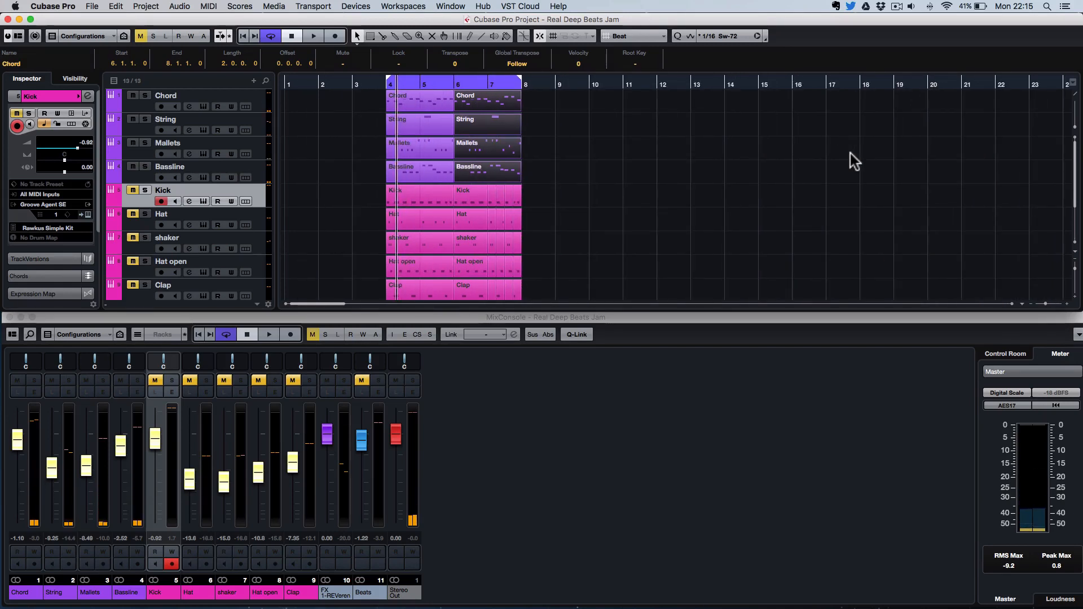